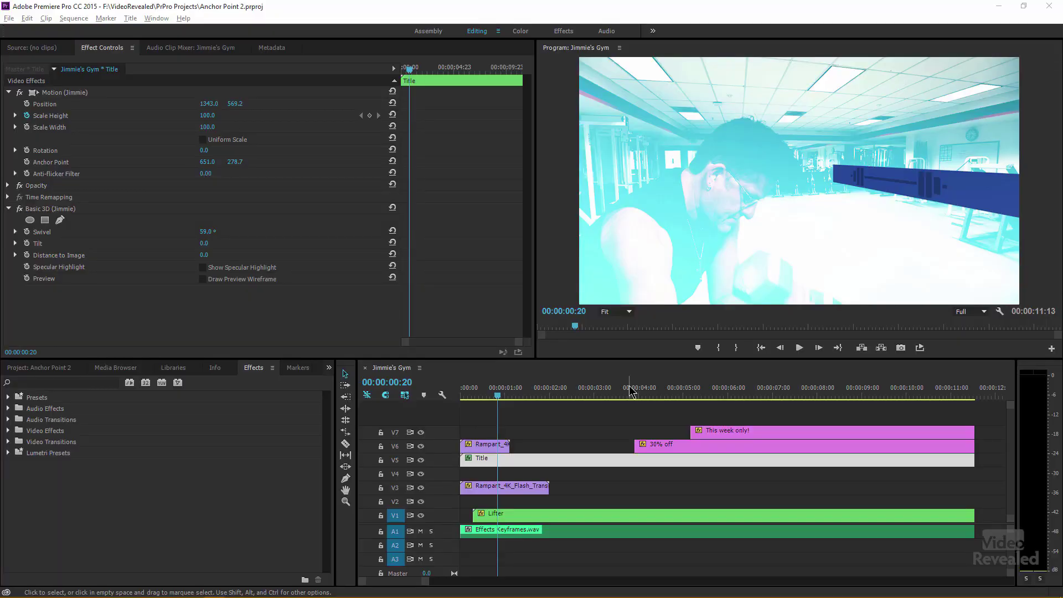
Play the promo from the start and scrub back to review the title's entrance animation.
{"action": "left_click", "coordinate": [459, 394]}
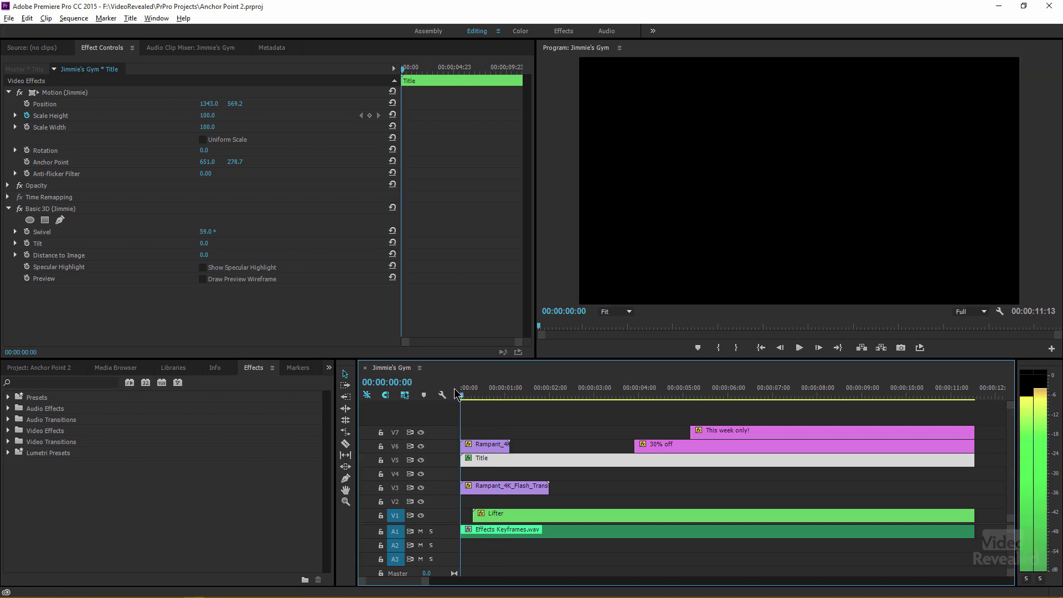
{"action": "key", "text": "space"}
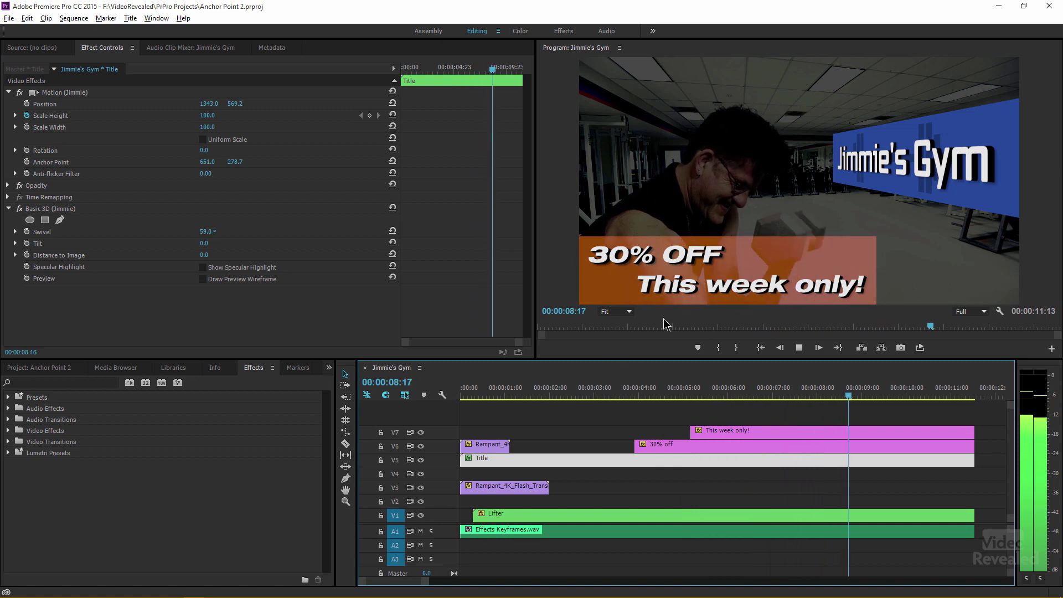
{"action": "left_click", "coordinate": [679, 396]}
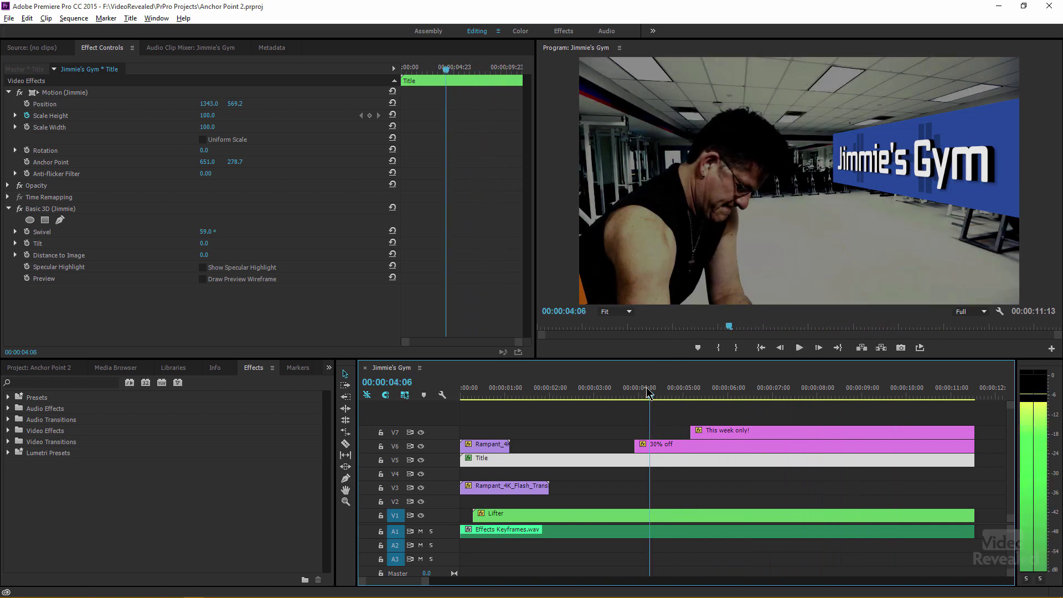
{"action": "left_click_drag", "start_coordinate": [681, 395], "coordinate": [560, 402]}
{"action": "key", "text": "space"}
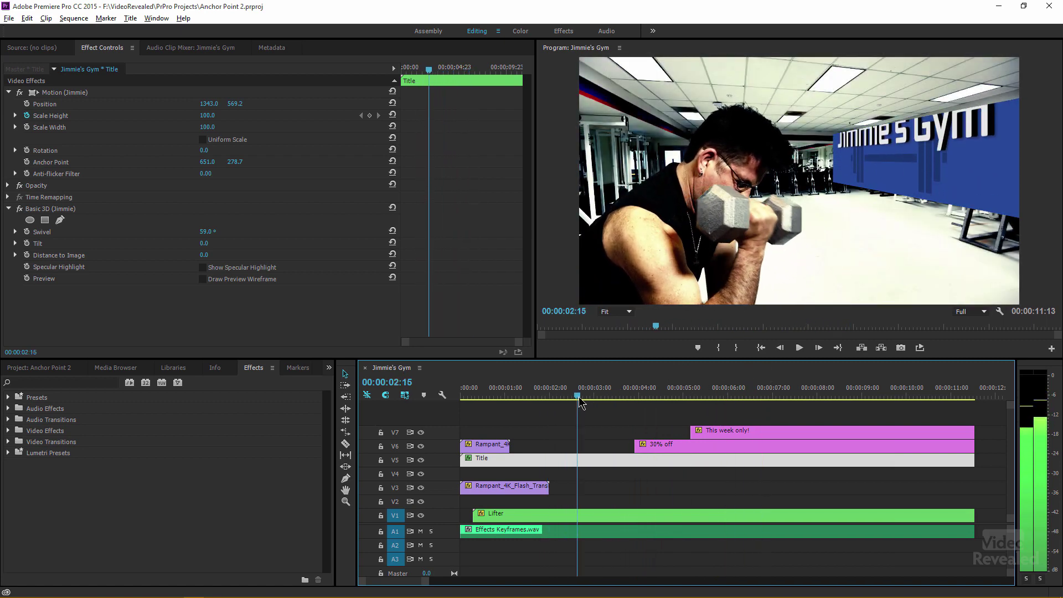
{"action": "mouse_move", "coordinate": [577, 396]}
{"action": "left_mouse_down"}
{"action": "mouse_move", "coordinate": [490, 399]}
{"action": "mouse_move", "coordinate": [571, 406]}
{"action": "left_mouse_up"}
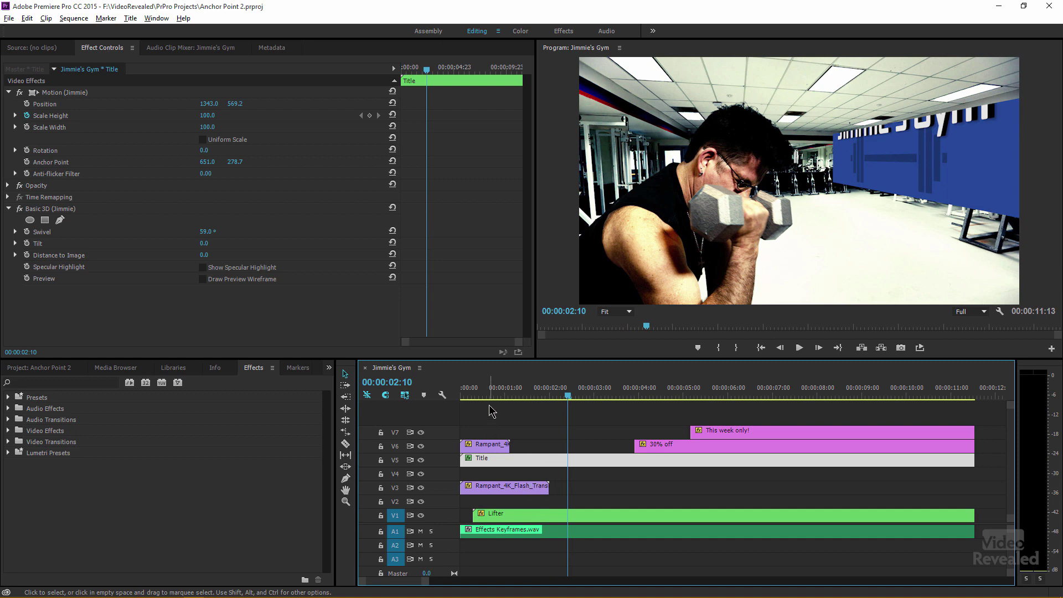
Open the nested Title sequence and compare its animation against the Jimmie's Gym sequence.
{"action": "double_click", "coordinate": [487, 462]}
{"action": "mouse_move", "coordinate": [535, 395]}
{"action": "left_mouse_down"}
{"action": "mouse_move", "coordinate": [442, 397]}
{"action": "mouse_move", "coordinate": [553, 402]}
{"action": "left_mouse_up"}
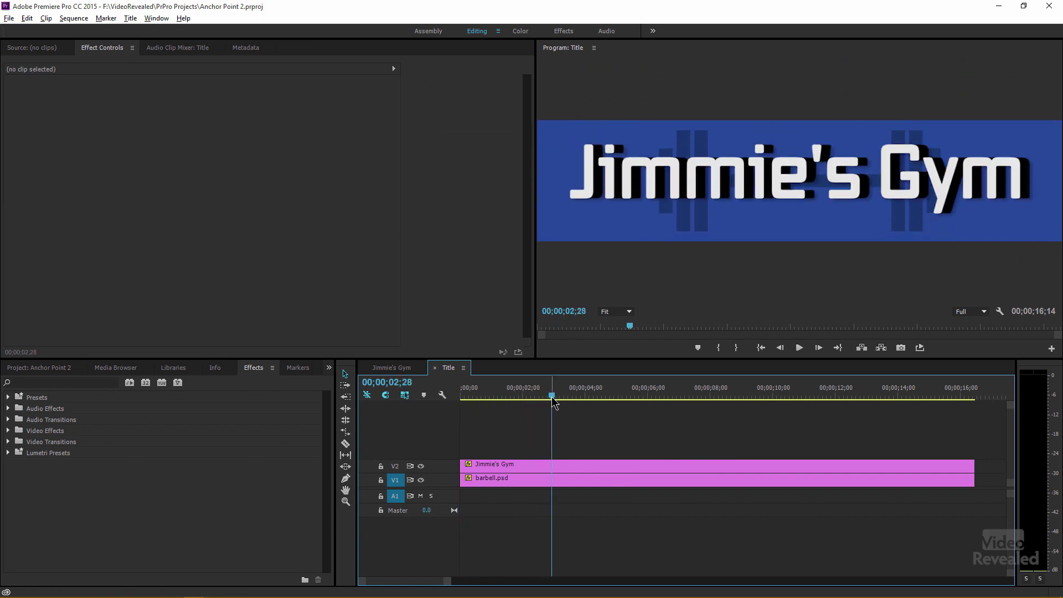
{"action": "left_click", "coordinate": [397, 375]}
{"action": "left_click", "coordinate": [529, 394]}
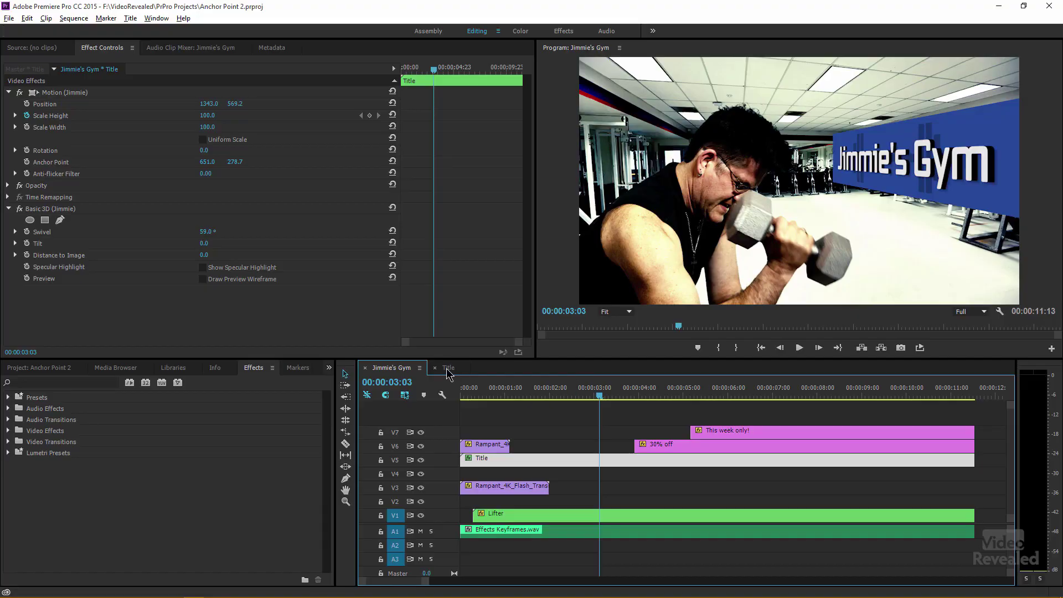
{"action": "left_click", "coordinate": [448, 368]}
{"action": "mouse_move", "coordinate": [551, 395]}
{"action": "left_mouse_down"}
{"action": "mouse_move", "coordinate": [506, 397]}
{"action": "mouse_move", "coordinate": [552, 405]}
{"action": "left_mouse_up"}
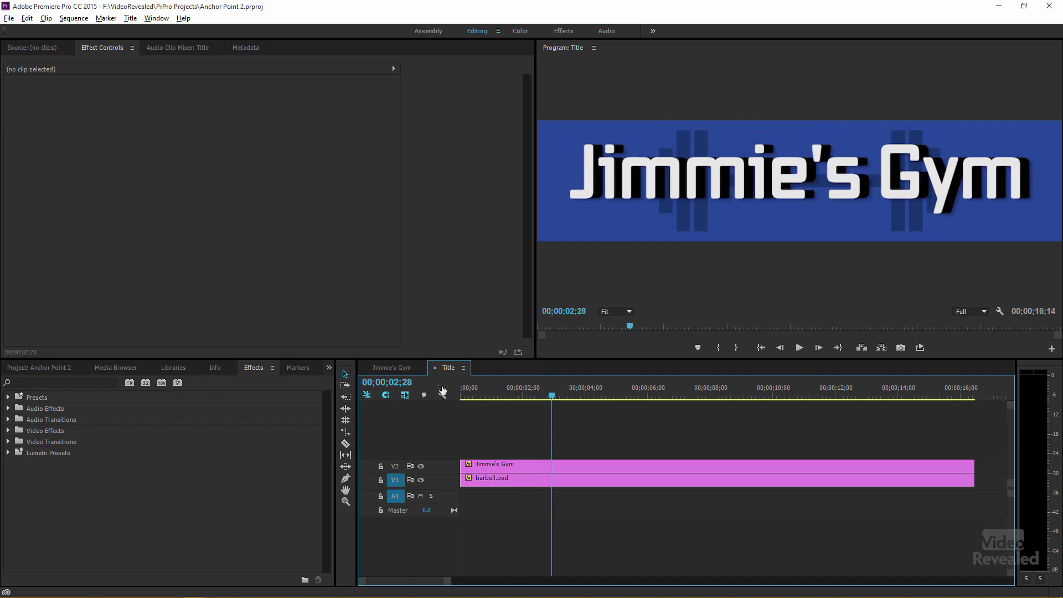
Review the title animation in the promo, then return to the Title sequence near one second.
{"action": "left_click", "coordinate": [417, 375]}
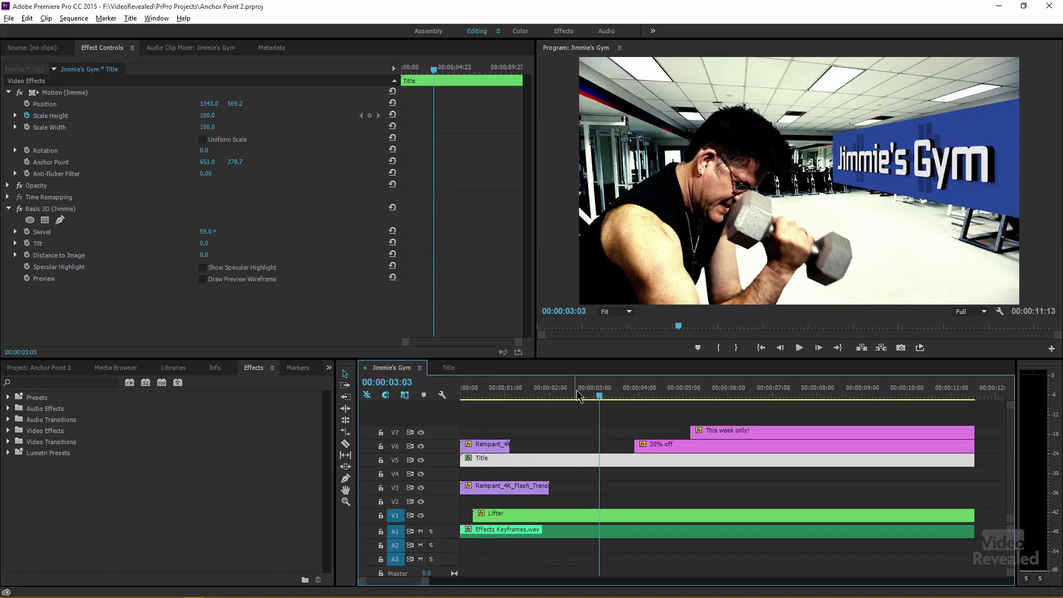
{"action": "left_click_drag", "start_coordinate": [578, 394], "coordinate": [599, 394]}
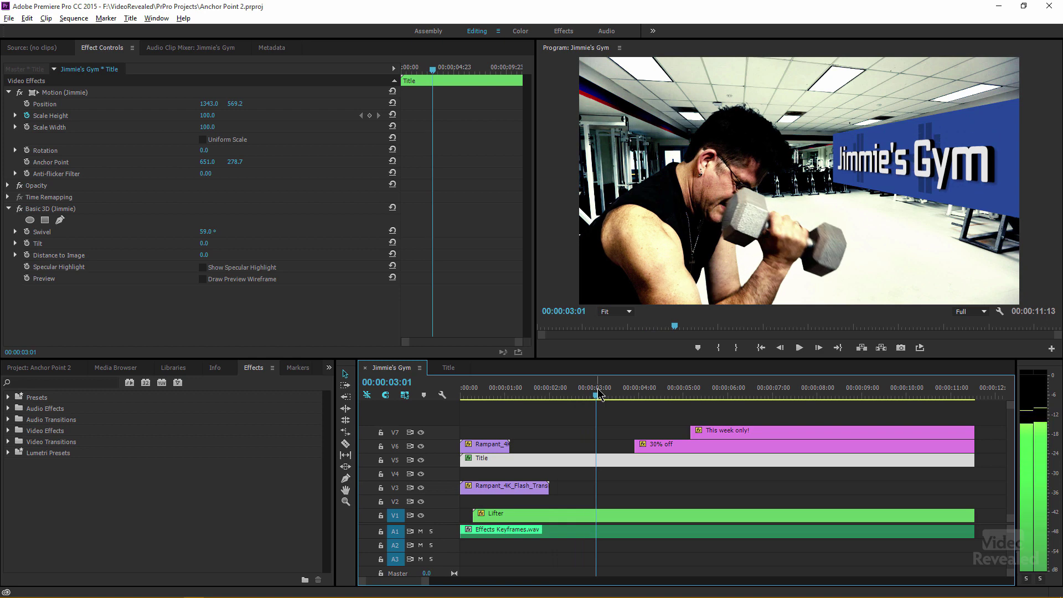
{"action": "left_click", "coordinate": [451, 369]}
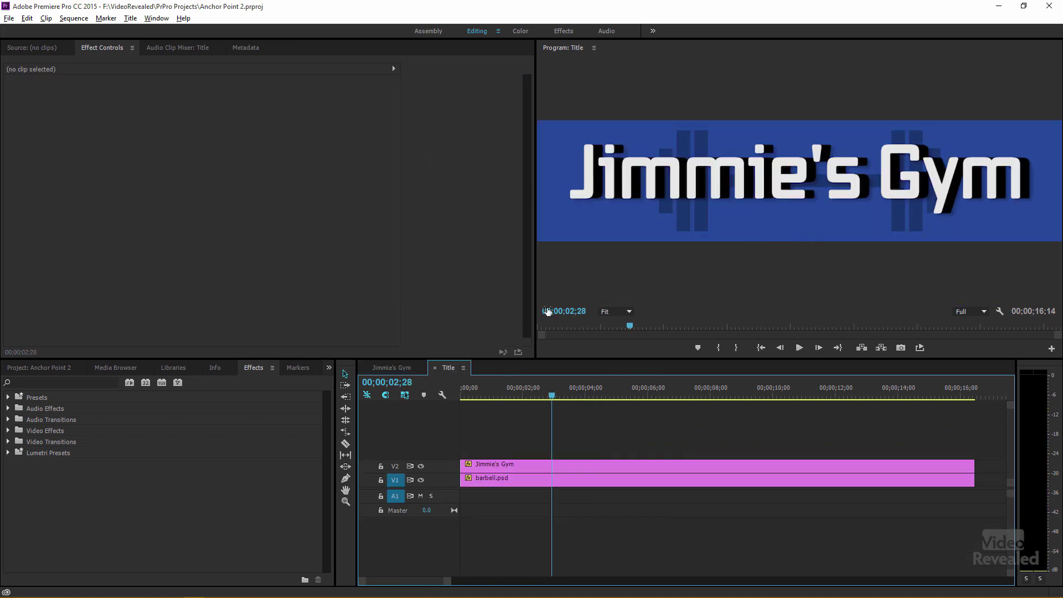
{"action": "left_click_drag", "start_coordinate": [536, 394], "coordinate": [500, 385]}
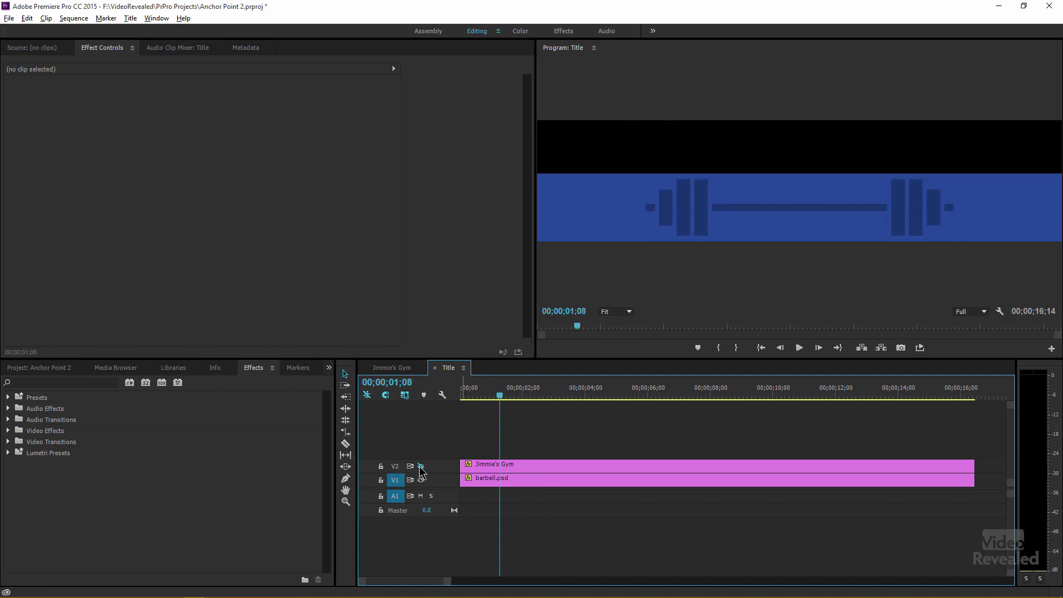
Select barbell.psd, preview its Scale Height animation, and reset its Motion settings.
{"action": "left_click", "coordinate": [531, 480]}
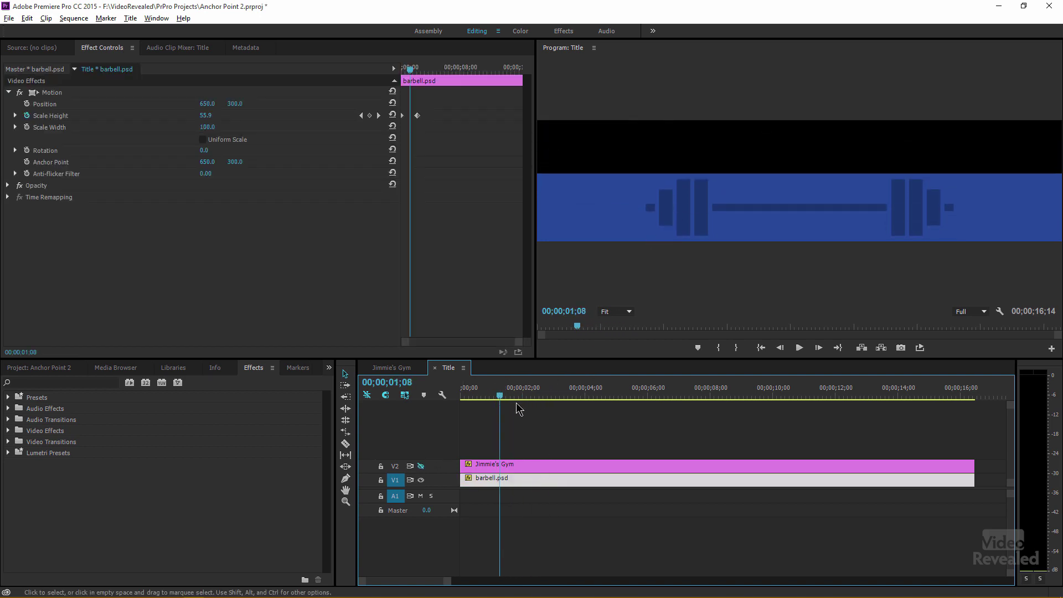
{"action": "left_click_drag", "start_coordinate": [500, 395], "coordinate": [559, 404]}
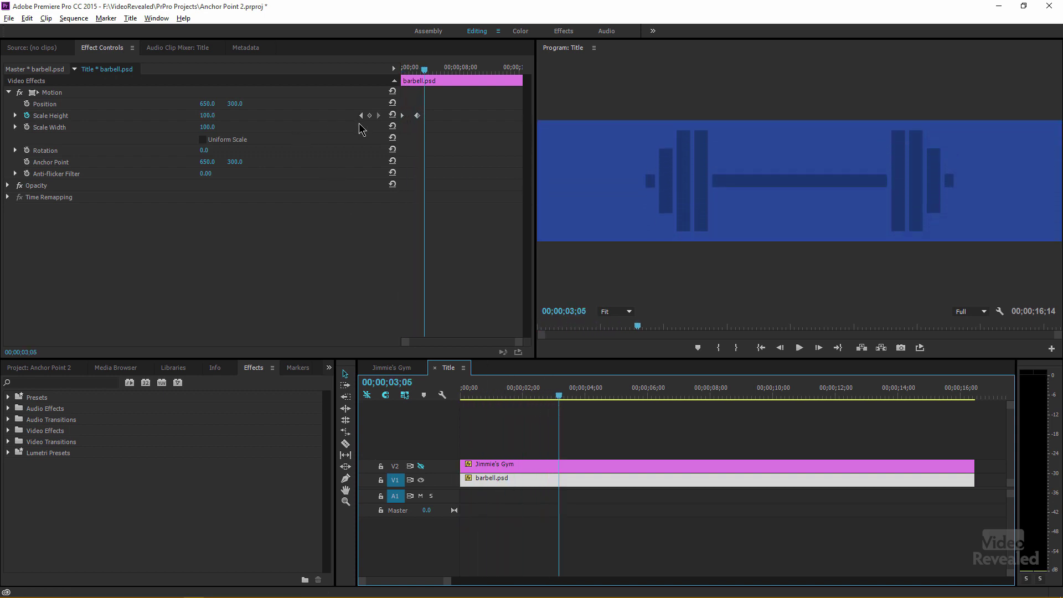
{"action": "left_click", "coordinate": [392, 92]}
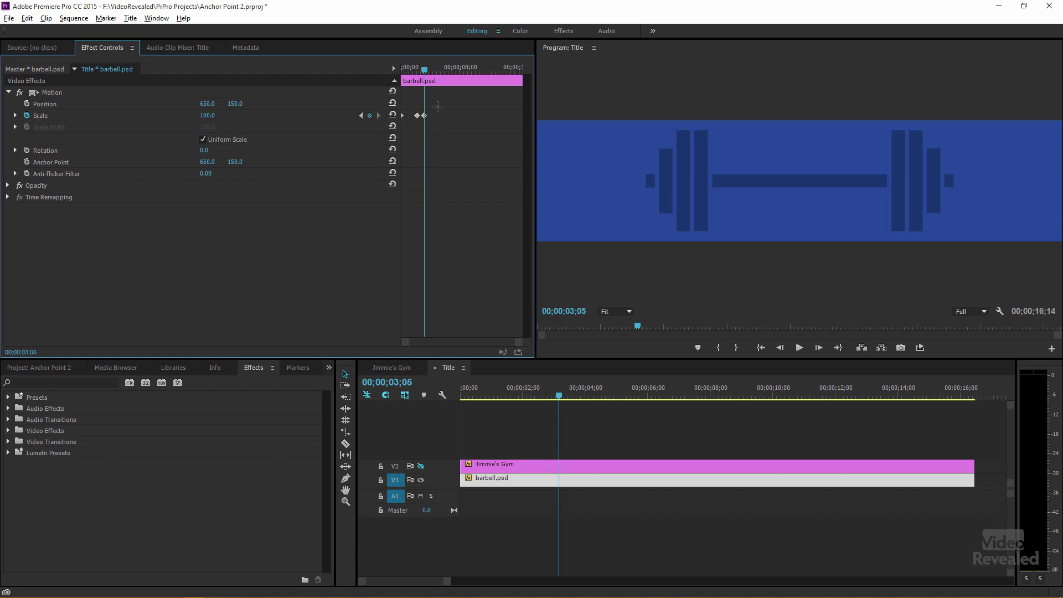
{"action": "left_click", "coordinate": [387, 133]}
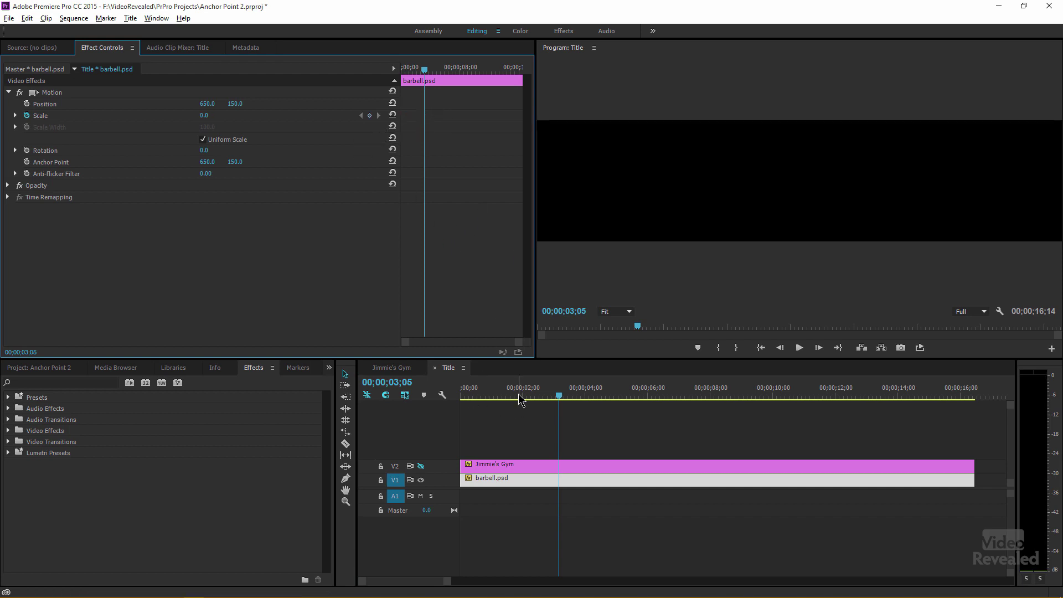
Turn off Scale animation and delete its keyframes, leaving Scale fixed at 100.
{"action": "left_click", "coordinate": [492, 395]}
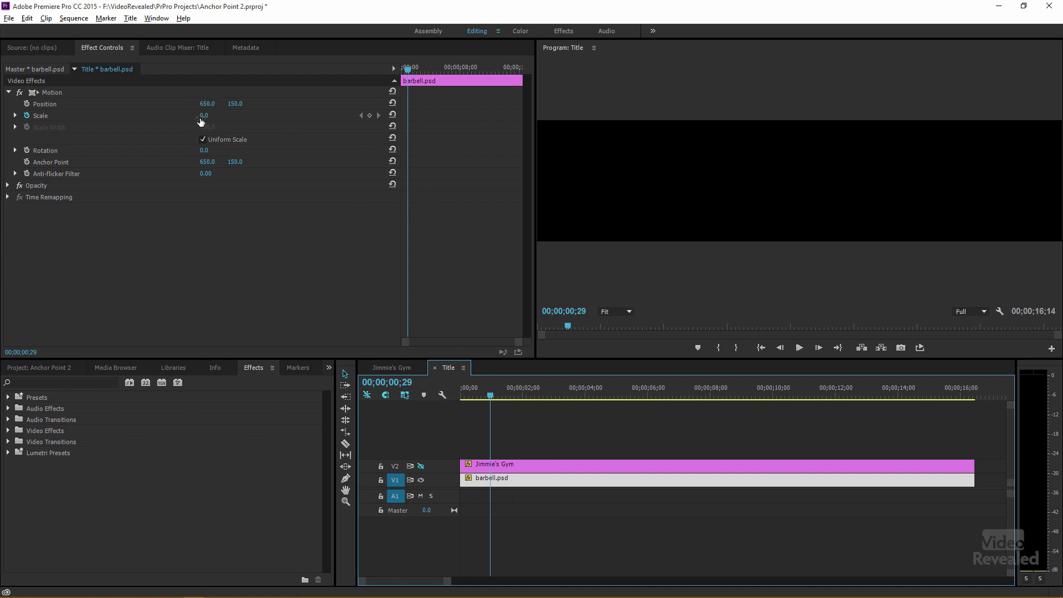
{"action": "left_click", "coordinate": [392, 91]}
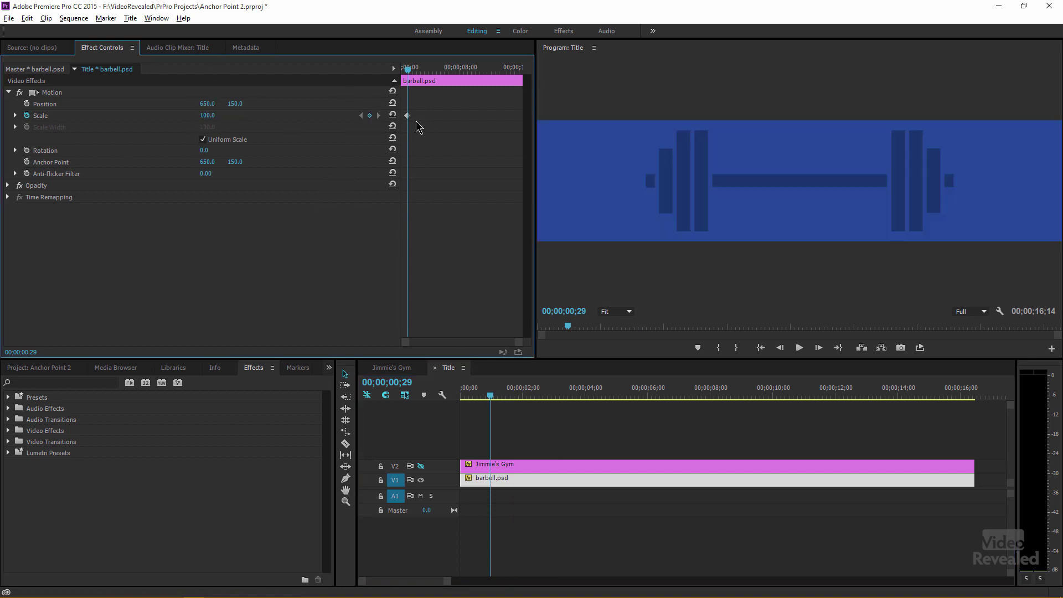
{"action": "left_click", "coordinate": [26, 115]}
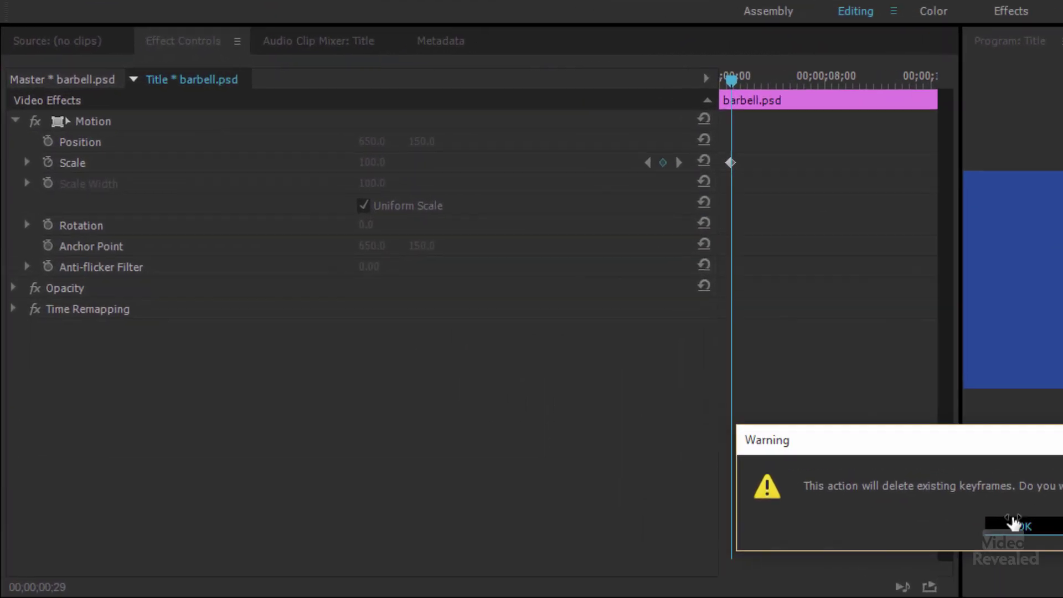
{"action": "left_click", "coordinate": [567, 316]}
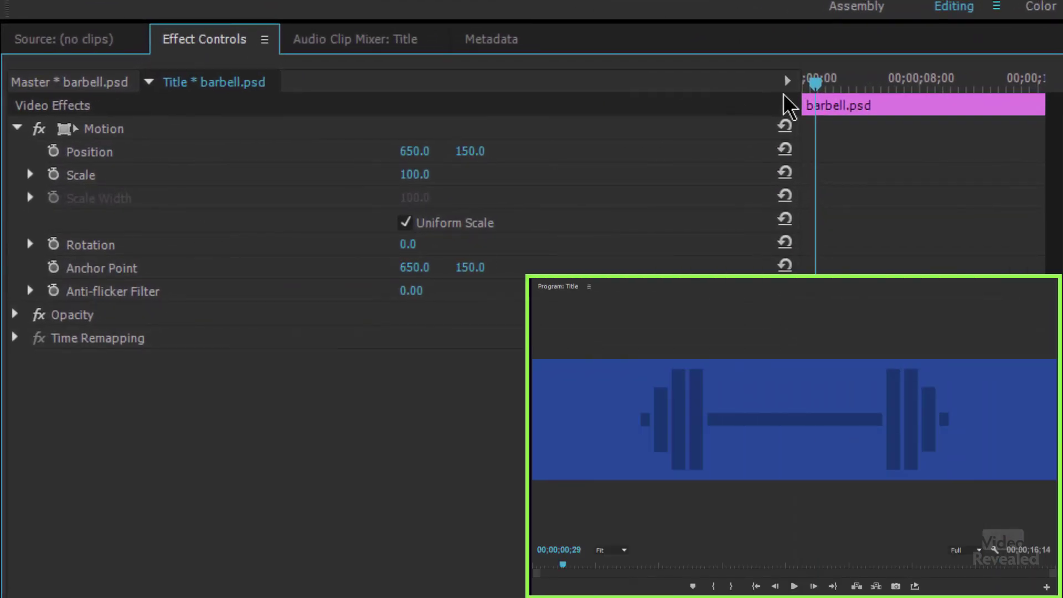
With Uniform Scale off, move the barbell's anchor to its bottom edge and set Scale Height to 0.0.
{"action": "left_click_drag", "start_coordinate": [820, 88], "coordinate": [779, 91]}
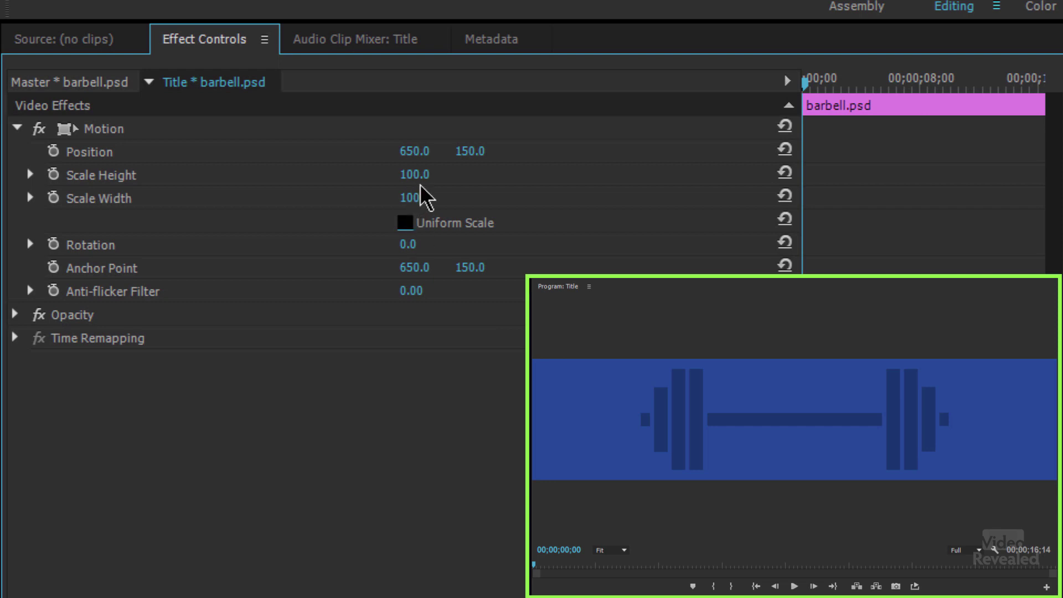
{"action": "left_click_drag", "start_coordinate": [419, 178], "coordinate": [441, 204]}
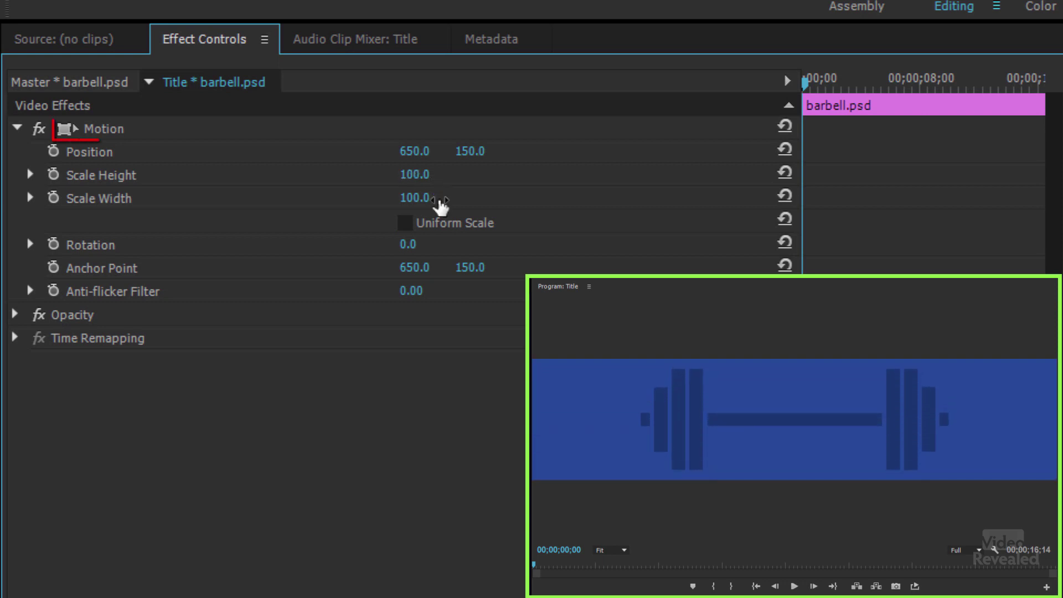
{"action": "left_click", "coordinate": [60, 131]}
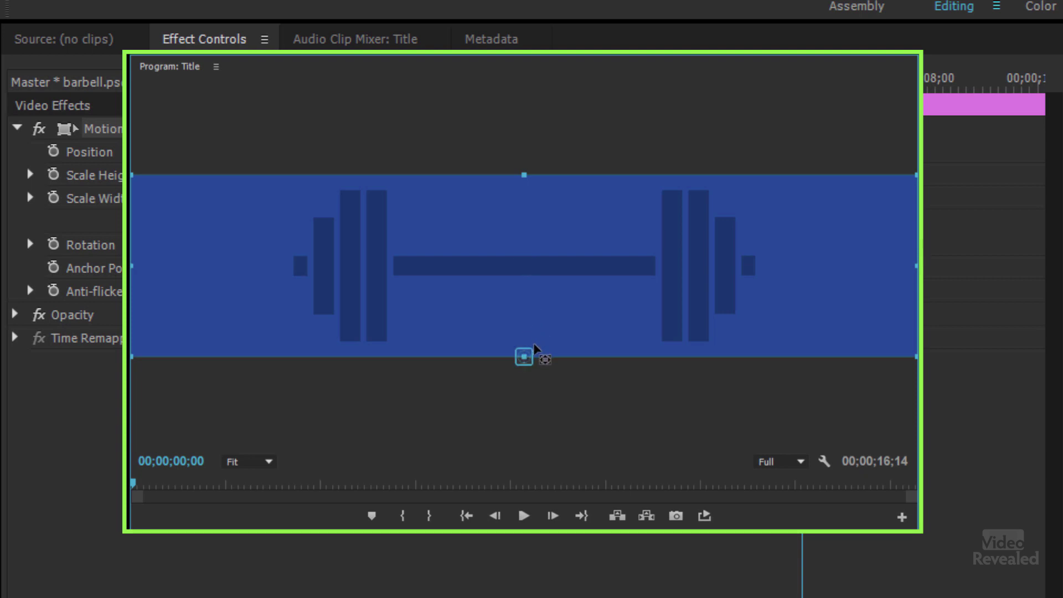
{"action": "left_click_drag", "start_coordinate": [529, 309], "coordinate": [623, 197]}
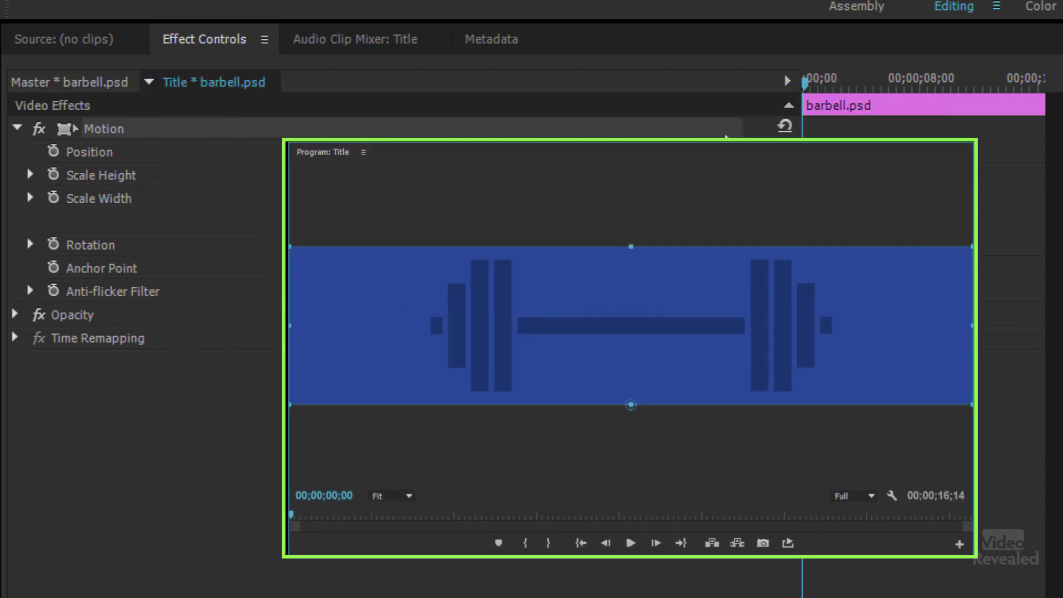
{"action": "left_click_drag", "start_coordinate": [413, 178], "coordinate": [375, 176]}
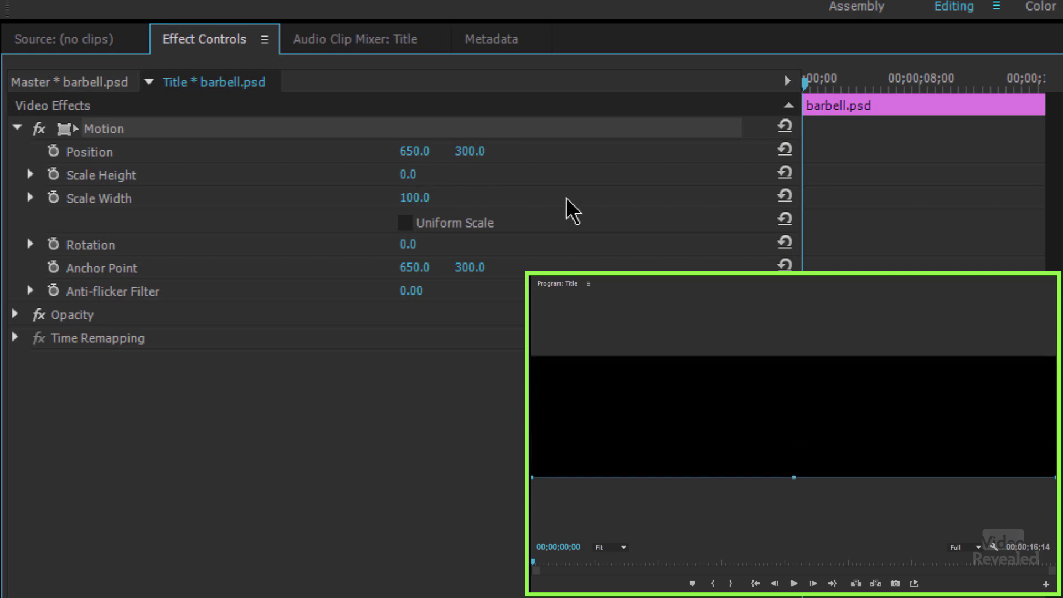
Keyframe Scale Height at 0.0 at the start and 100 about four seconds later.
{"action": "left_click", "coordinate": [59, 178]}
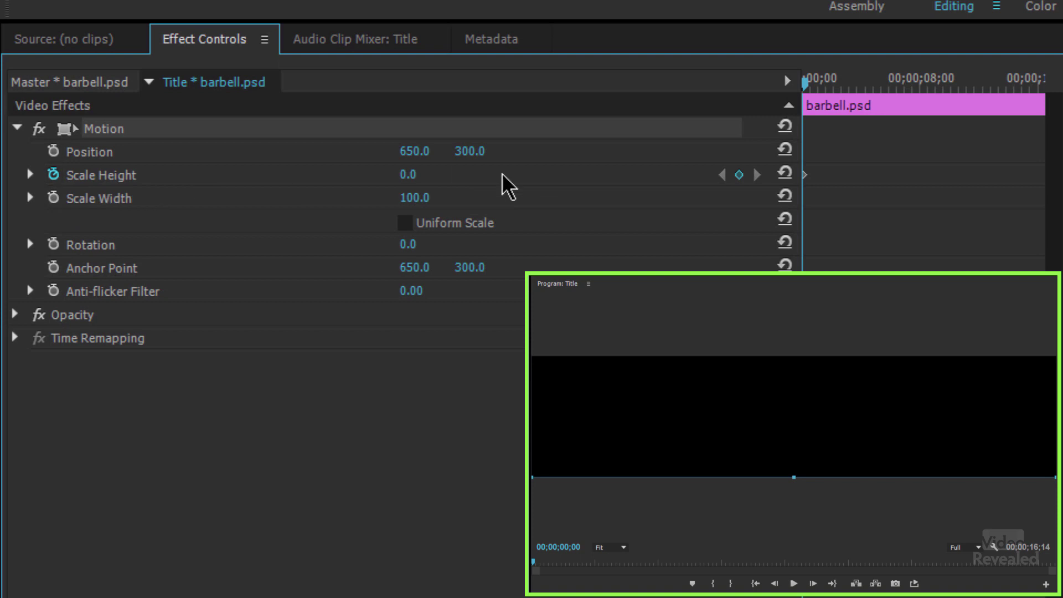
{"action": "left_click_drag", "start_coordinate": [861, 80], "coordinate": [869, 77]}
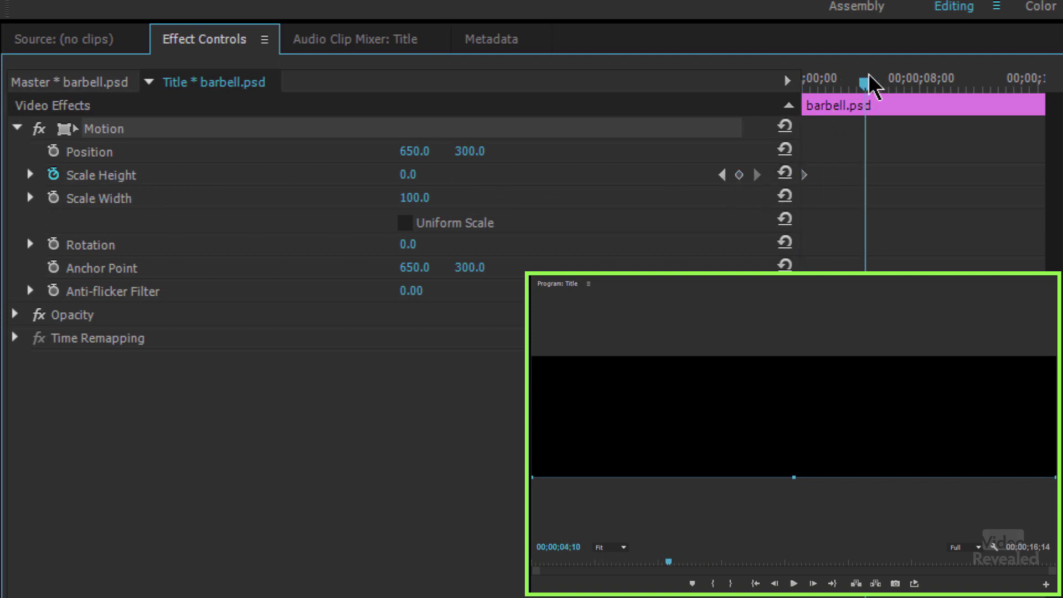
{"action": "left_click_drag", "start_coordinate": [407, 177], "coordinate": [557, 177]}
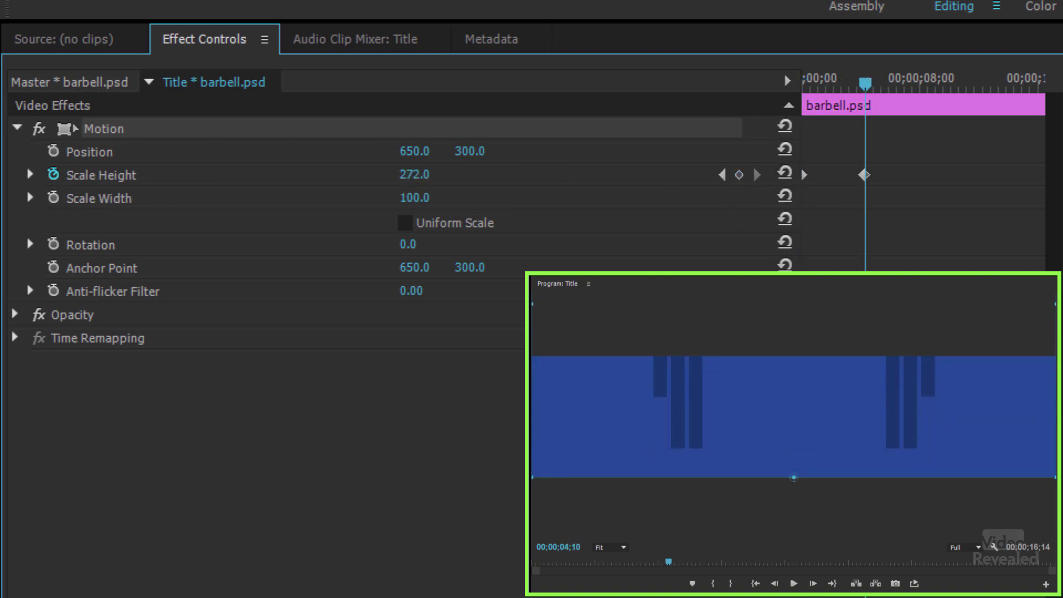
{"action": "left_click", "coordinate": [428, 176]}
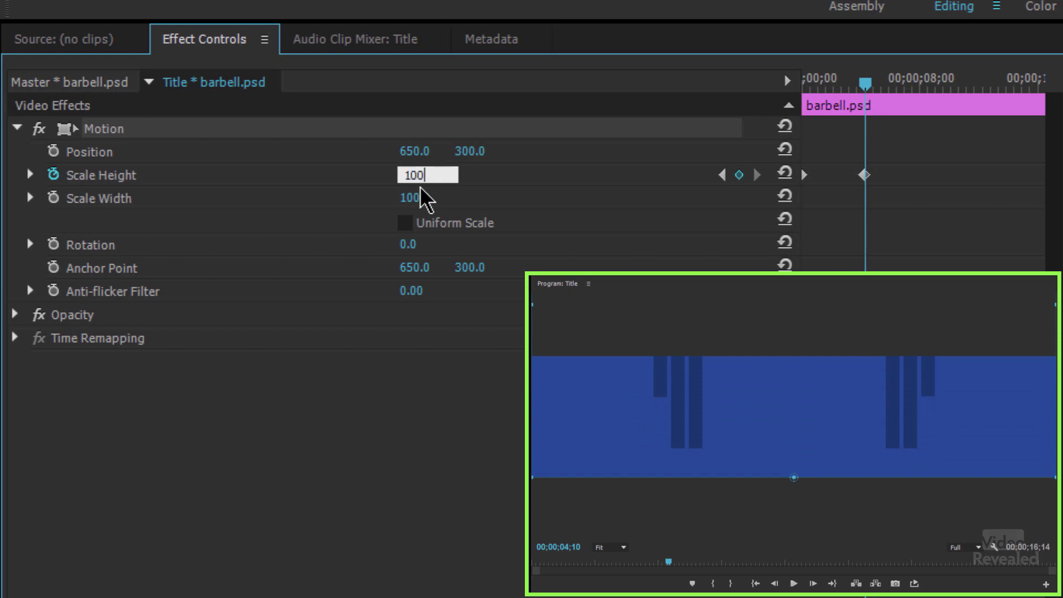
{"action": "key", "text": "Return"}
Preview the growth, then move the 100 keyframe earlier to about 00;00;01;13.
{"action": "key", "text": "Home"}
{"action": "key", "text": "space"}
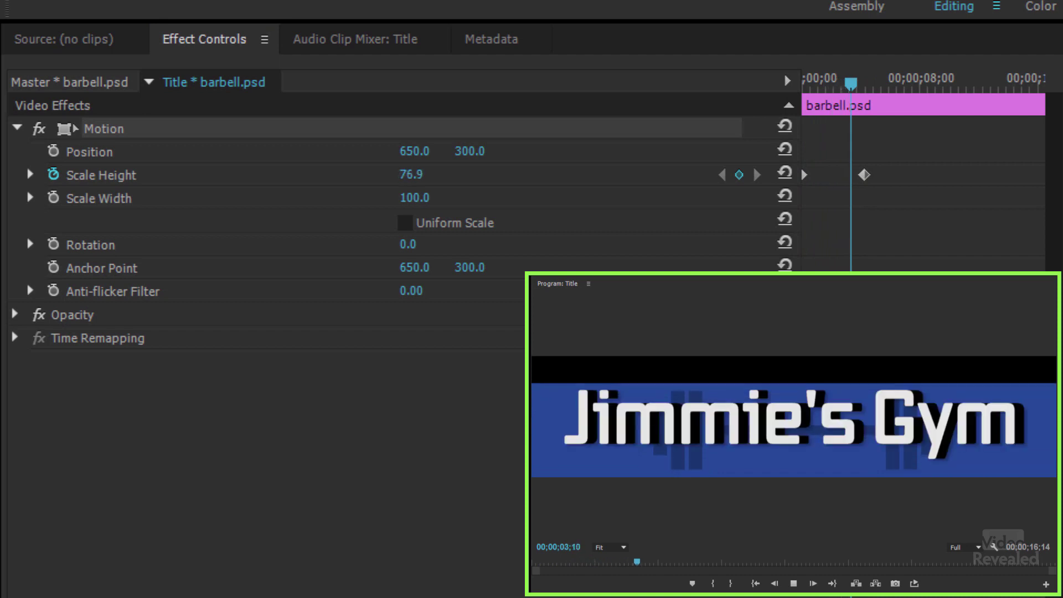
{"action": "key", "text": "space"}
{"action": "key", "text": "Home"}
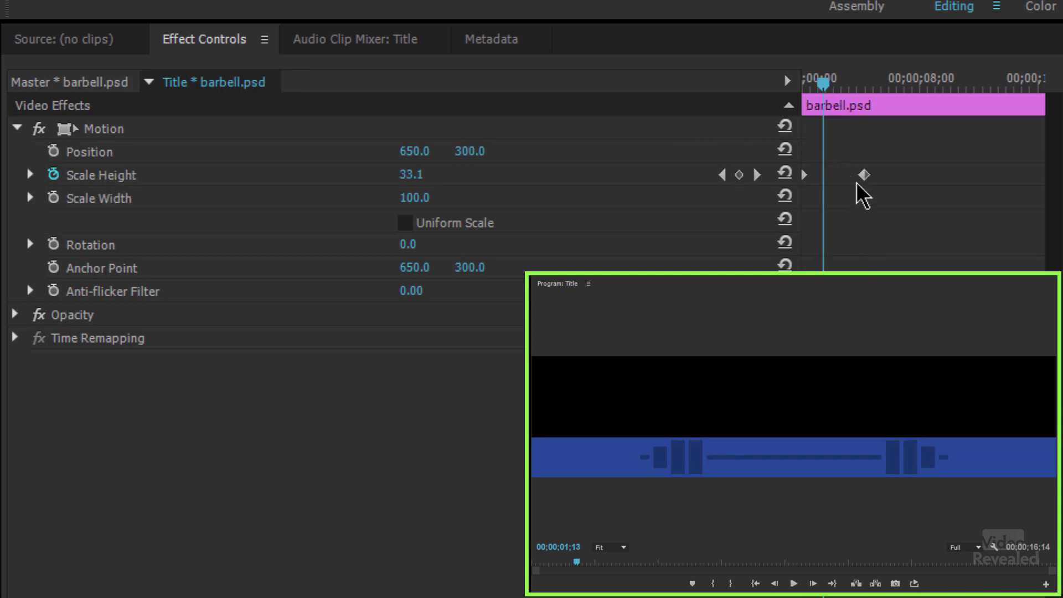
{"action": "left_click_drag", "start_coordinate": [863, 175], "coordinate": [823, 175]}
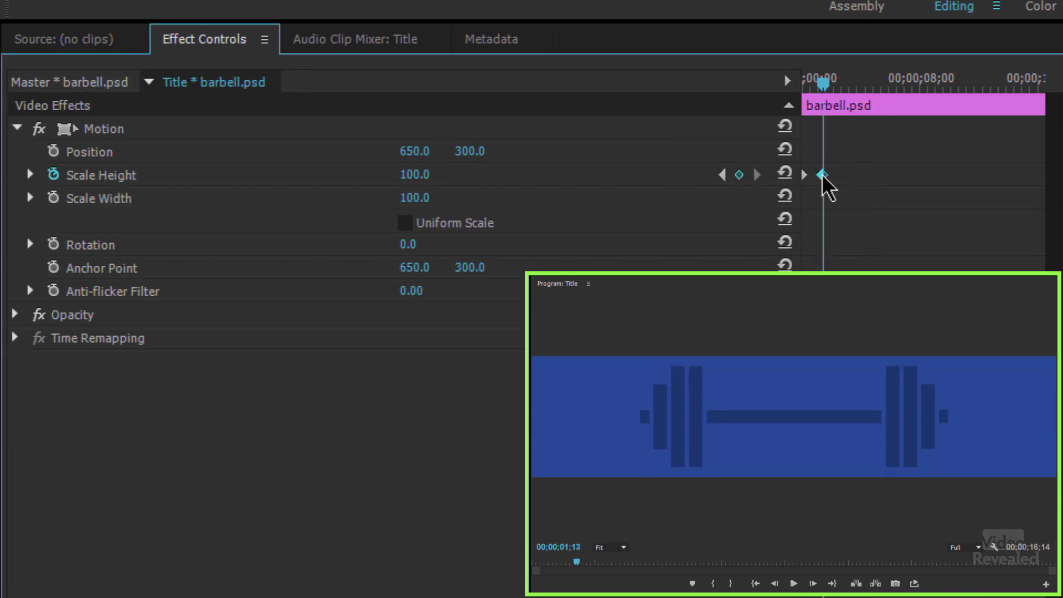
Replay the faster animation and step back and forth to check the barbell growing upward.
{"action": "key", "text": "Home"}
{"action": "key", "text": "space"}
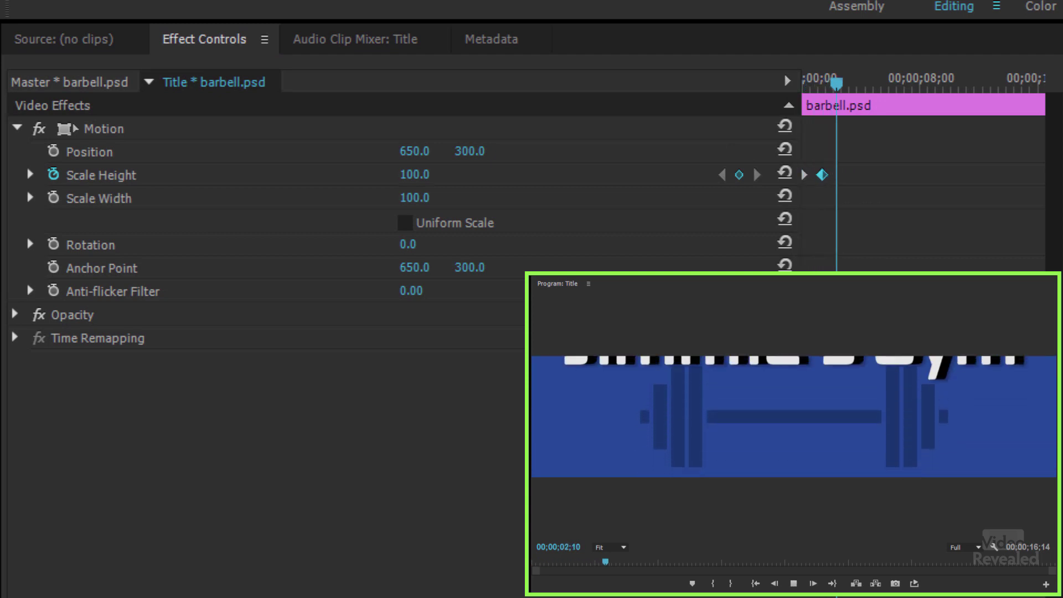
{"action": "key", "text": "space"}
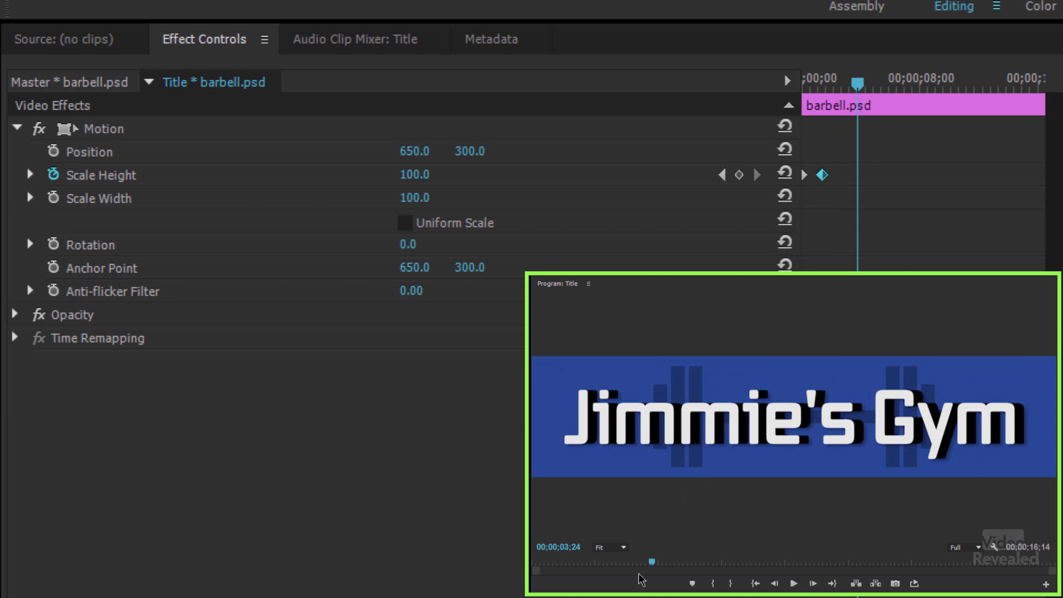
{"action": "key", "text": "shift+Left"}
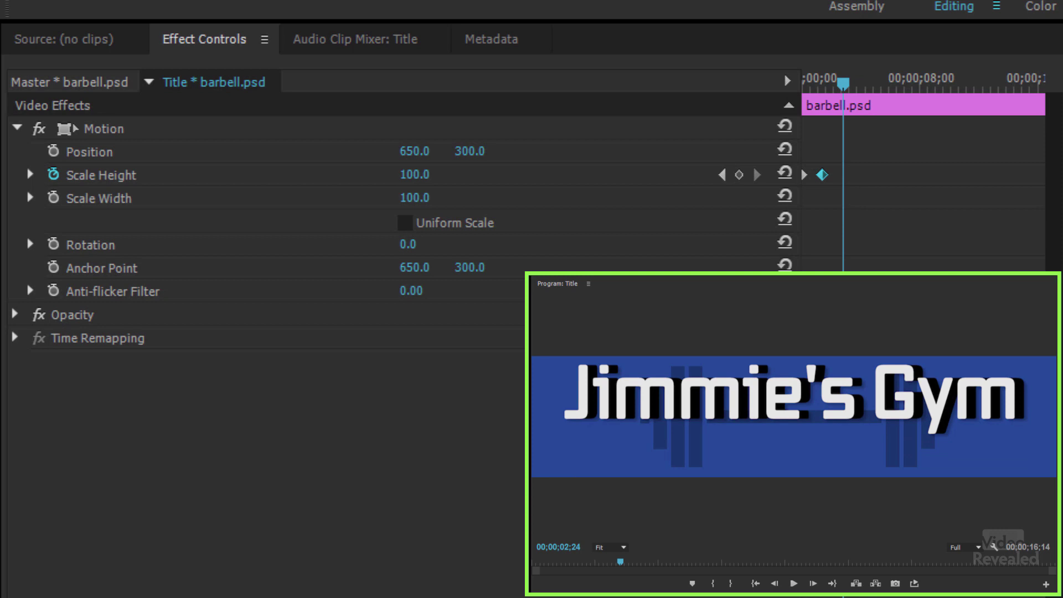
{"action": "key", "text": "j"}
{"action": "key", "text": "j"}
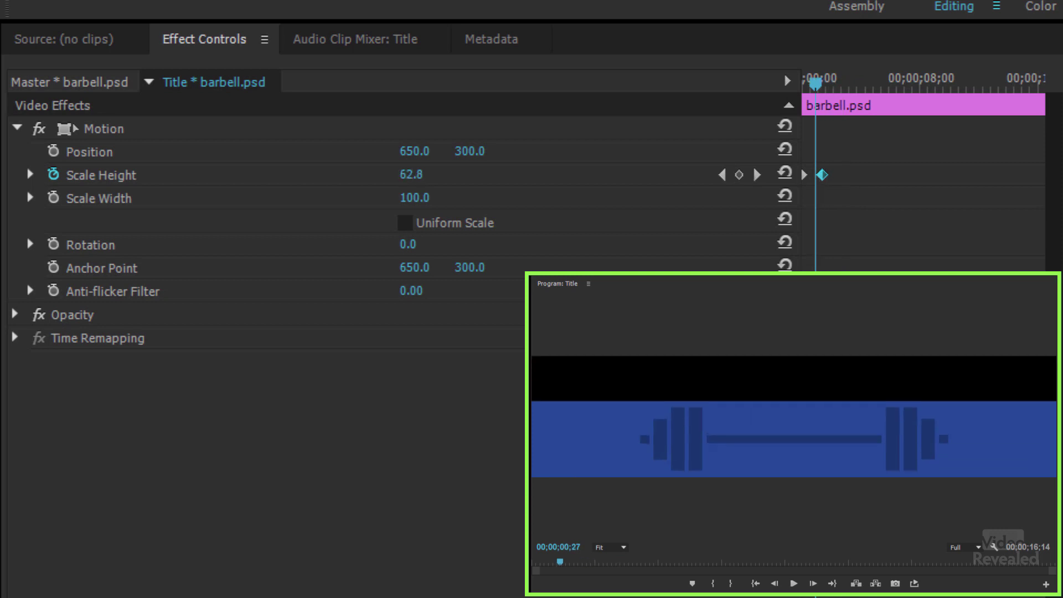
{"action": "key", "text": "l"}
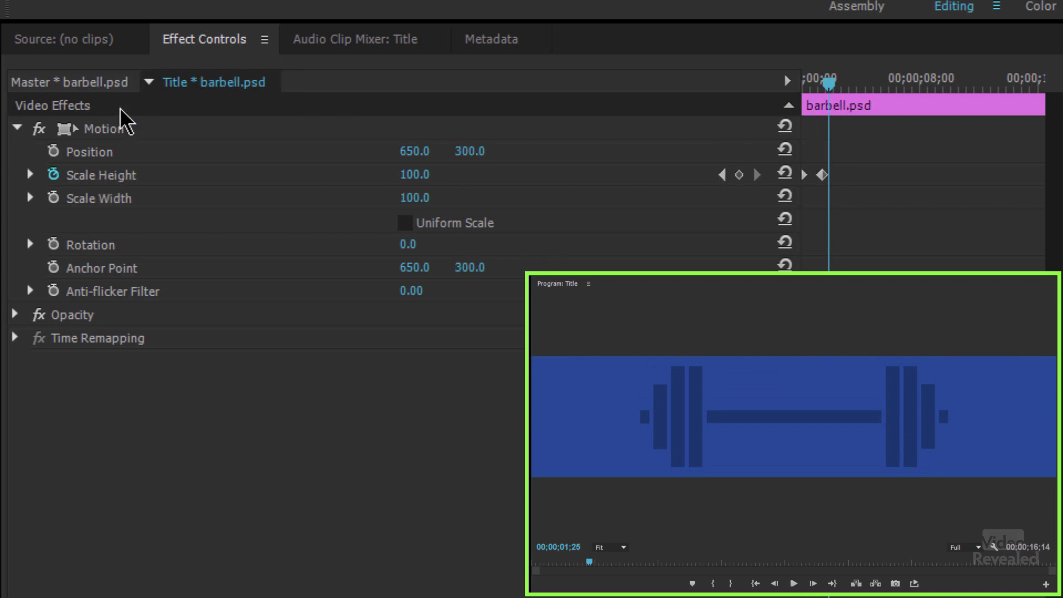
{"action": "left_click", "coordinate": [93, 131]}
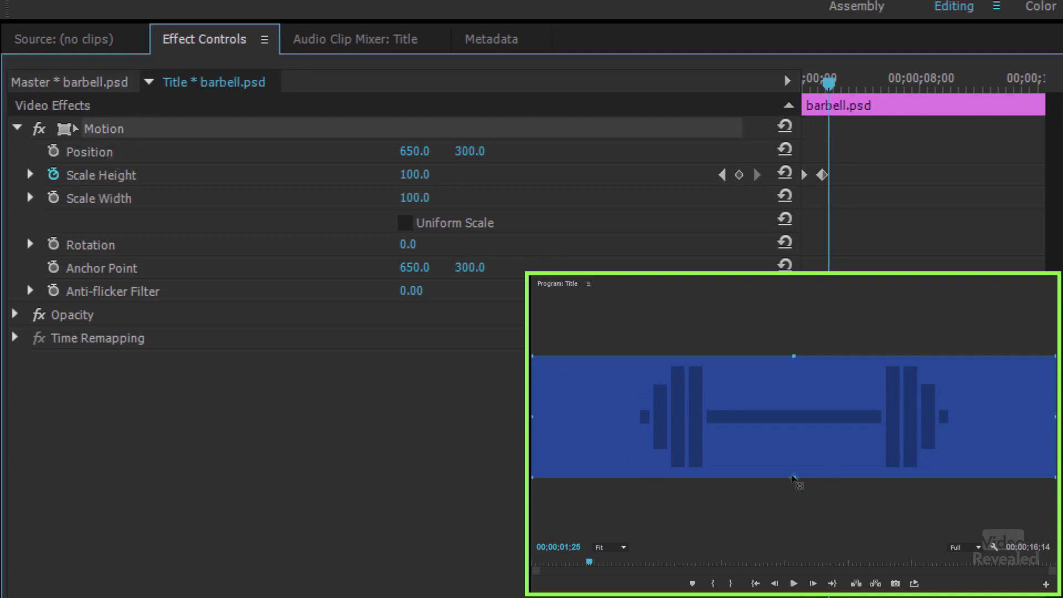
Adjust the barbell's anchor point, then undo so it rests at 632.2, 146.6.
{"action": "left_click_drag", "start_coordinate": [795, 478], "coordinate": [778, 434]}
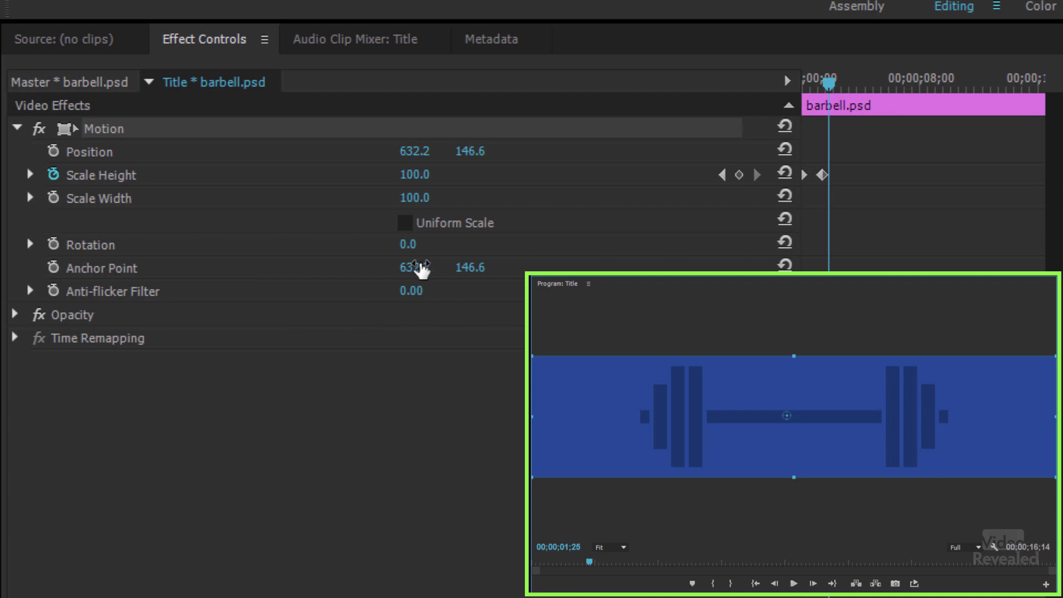
{"action": "mouse_move", "coordinate": [422, 270]}
{"action": "left_mouse_down"}
{"action": "mouse_move", "coordinate": [368, 270]}
{"action": "mouse_move", "coordinate": [485, 270]}
{"action": "mouse_move", "coordinate": [399, 270]}
{"action": "mouse_move", "coordinate": [422, 270]}
{"action": "left_mouse_up"}
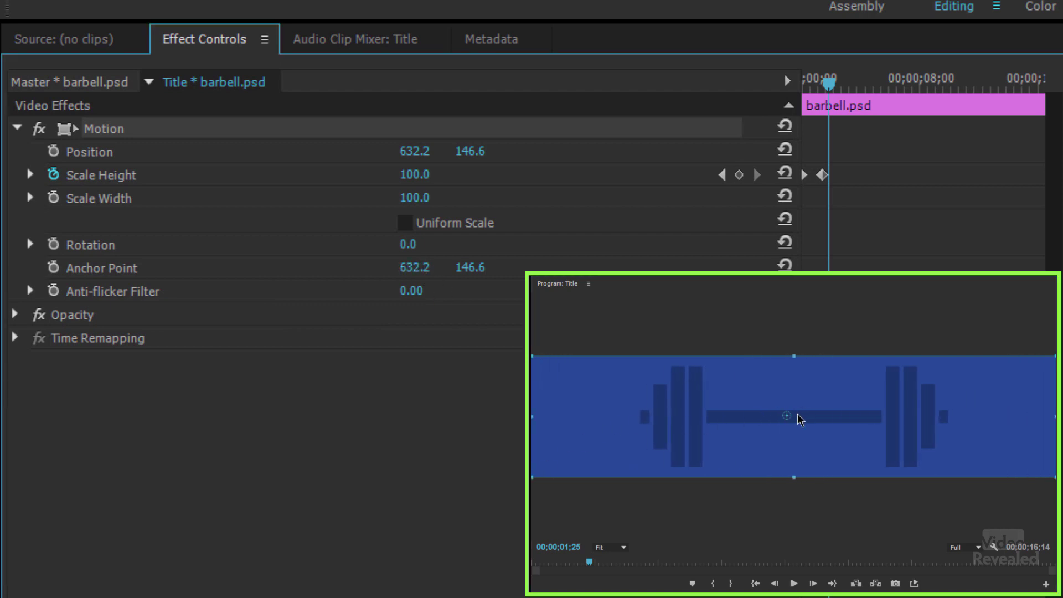
{"action": "mouse_move", "coordinate": [791, 416]}
{"action": "left_mouse_down"}
{"action": "mouse_move", "coordinate": [812, 404]}
{"action": "mouse_move", "coordinate": [819, 422]}
{"action": "mouse_move", "coordinate": [780, 419]}
{"action": "left_mouse_up"}
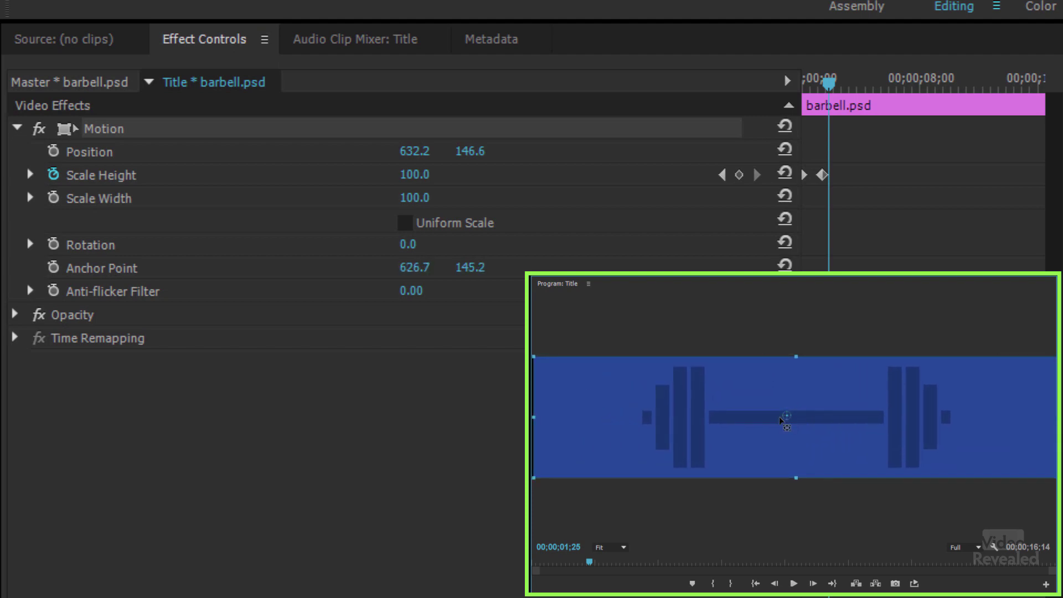
{"action": "key", "text": "ctrl+z"}
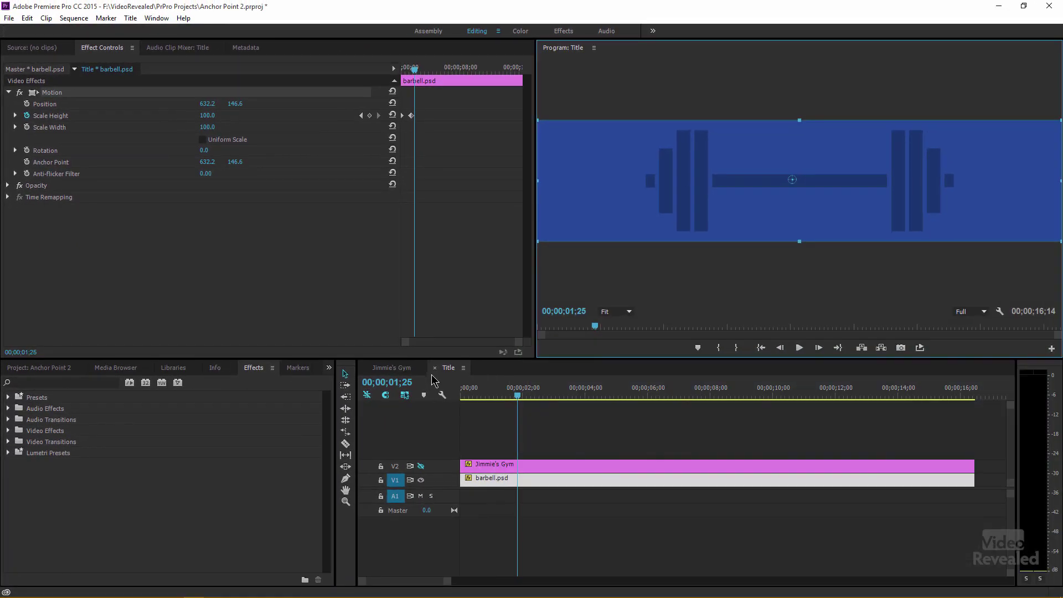
Close the Title sequence and play the Jimmie's Gym promo from the start.
{"action": "left_click", "coordinate": [435, 369]}
{"action": "key", "text": "Home"}
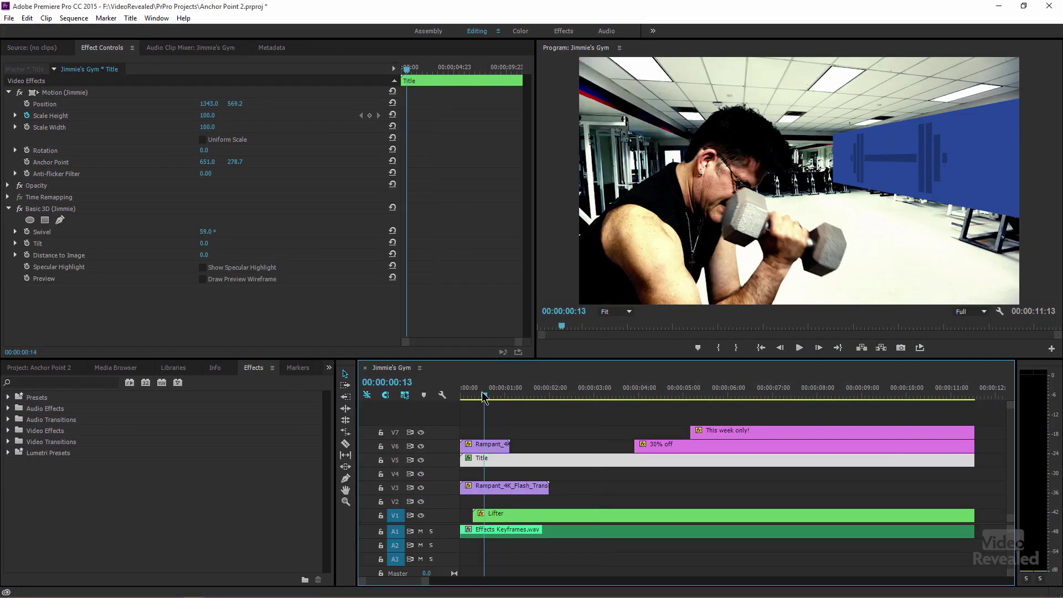
{"action": "key", "text": "space"}
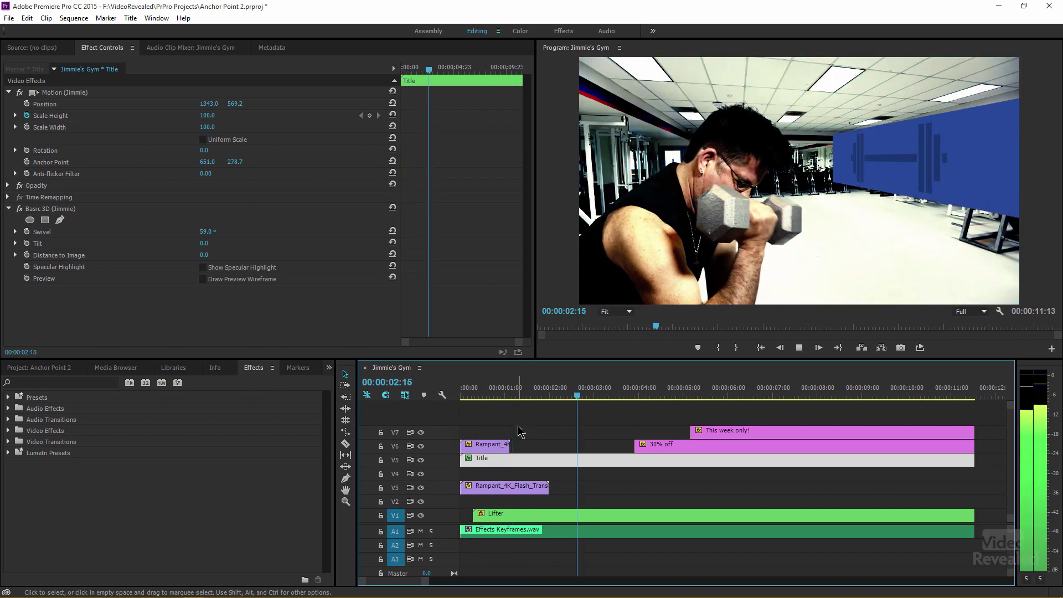
{"action": "key", "text": "space"}
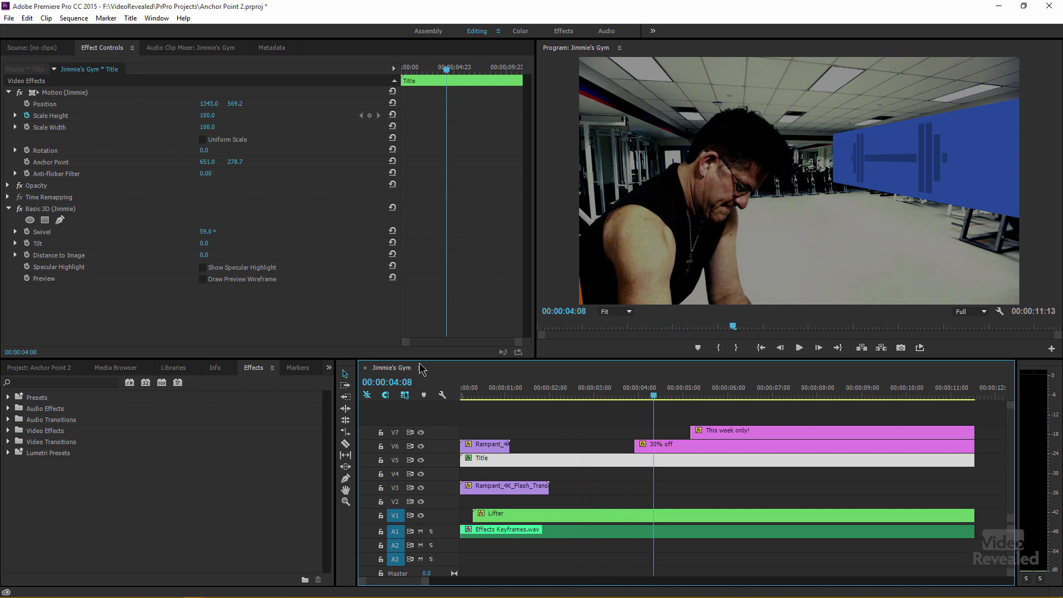
Make the Jimmie's Gym text on V2 visible again in the Title nest, then replay the promo.
{"action": "double_click", "coordinate": [525, 465]}
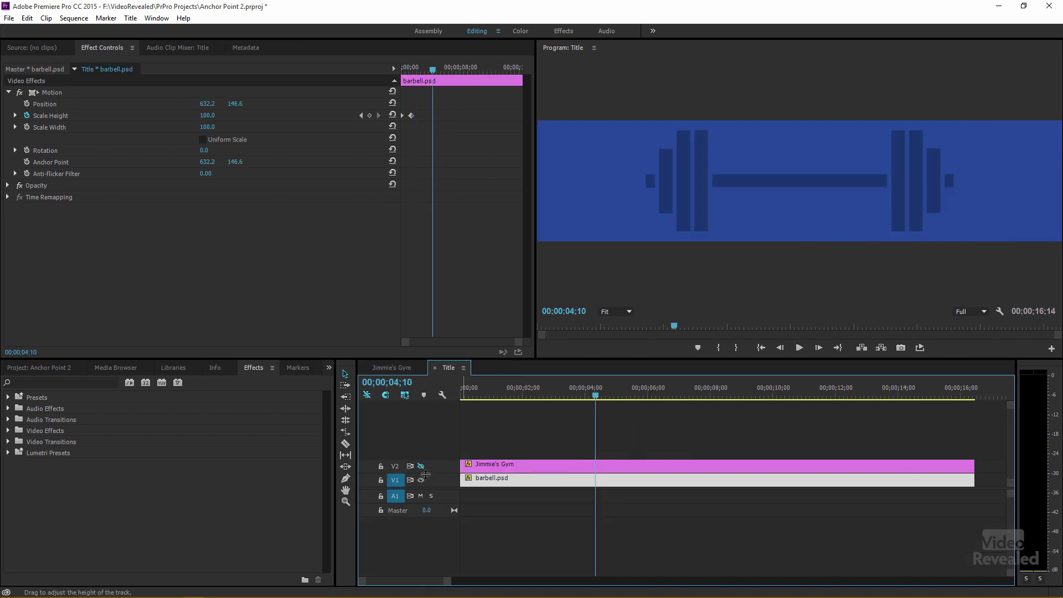
{"action": "left_click", "coordinate": [421, 466]}
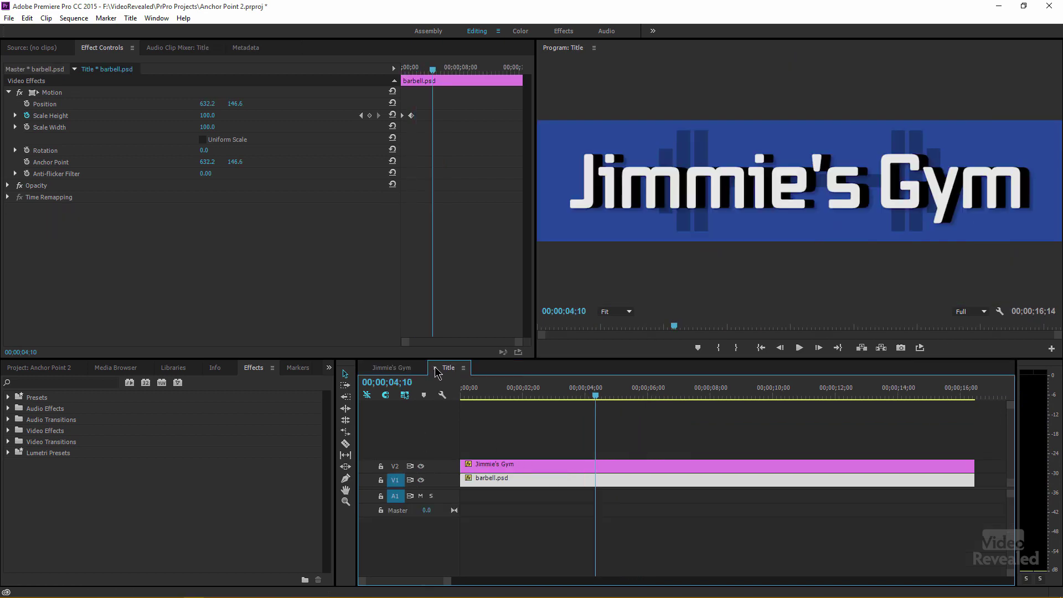
{"action": "left_click", "coordinate": [436, 368]}
{"action": "left_click_drag", "start_coordinate": [536, 387], "coordinate": [501, 387]}
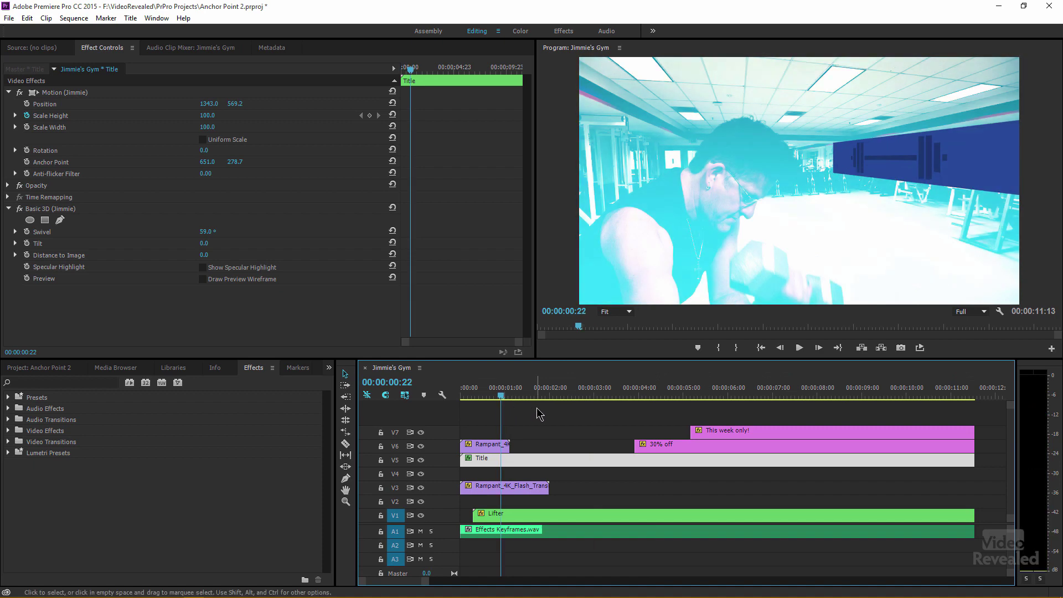
{"action": "key", "text": "space"}
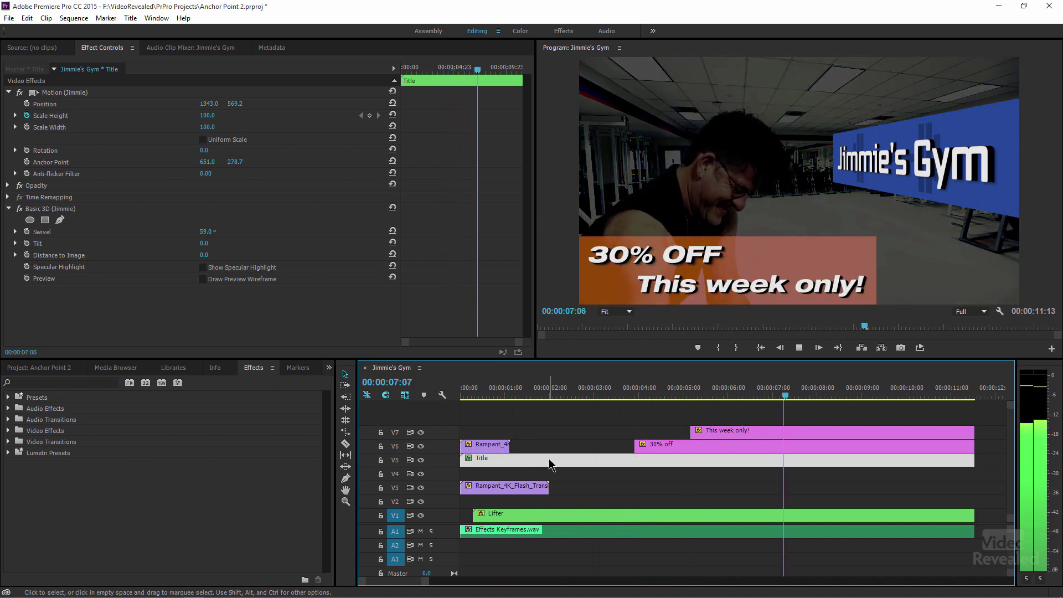
{"action": "key", "text": "space"}
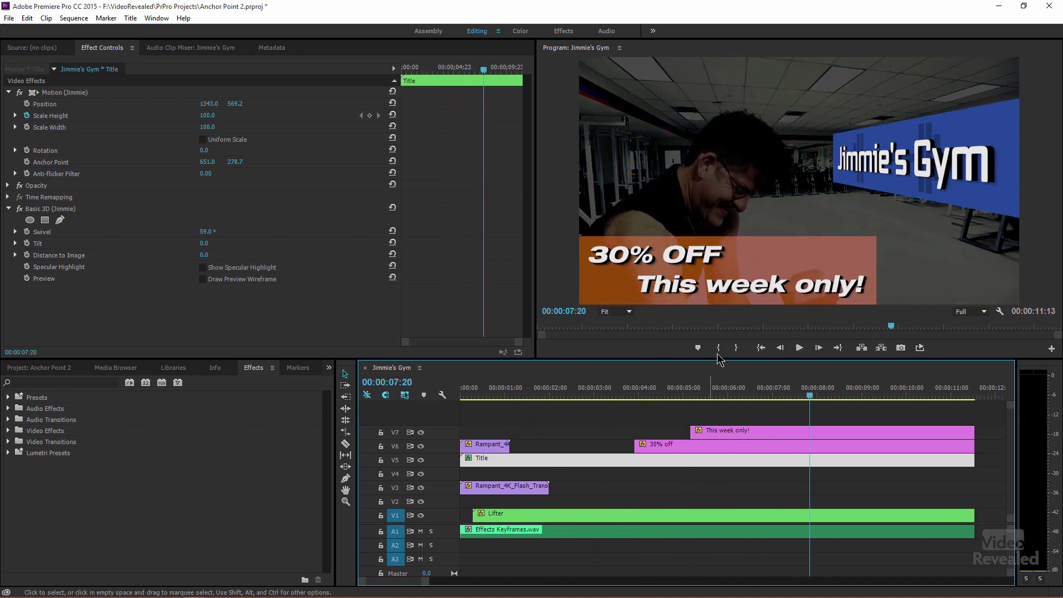
{"action": "left_click", "coordinate": [678, 443]}
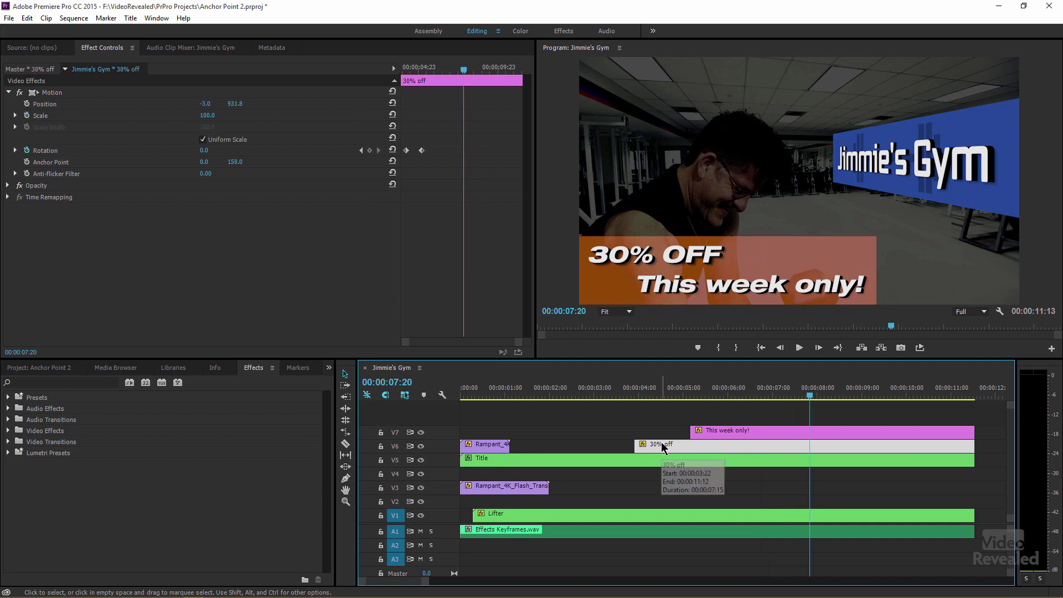
Select the This week only! title, show its transform box, and replay its scale-up.
{"action": "left_click", "coordinate": [722, 432]}
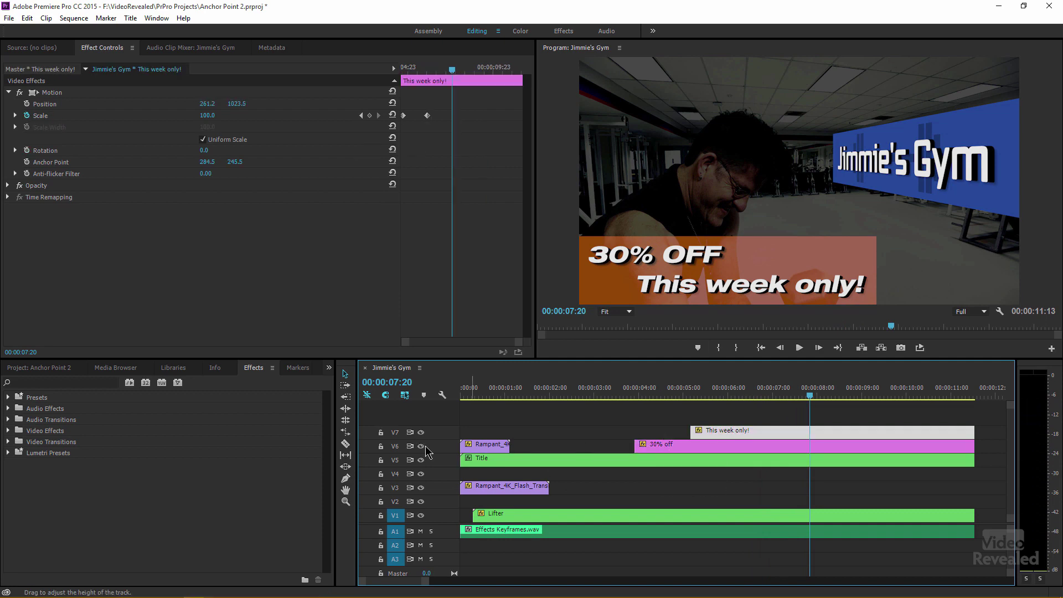
{"action": "left_click", "coordinate": [726, 284]}
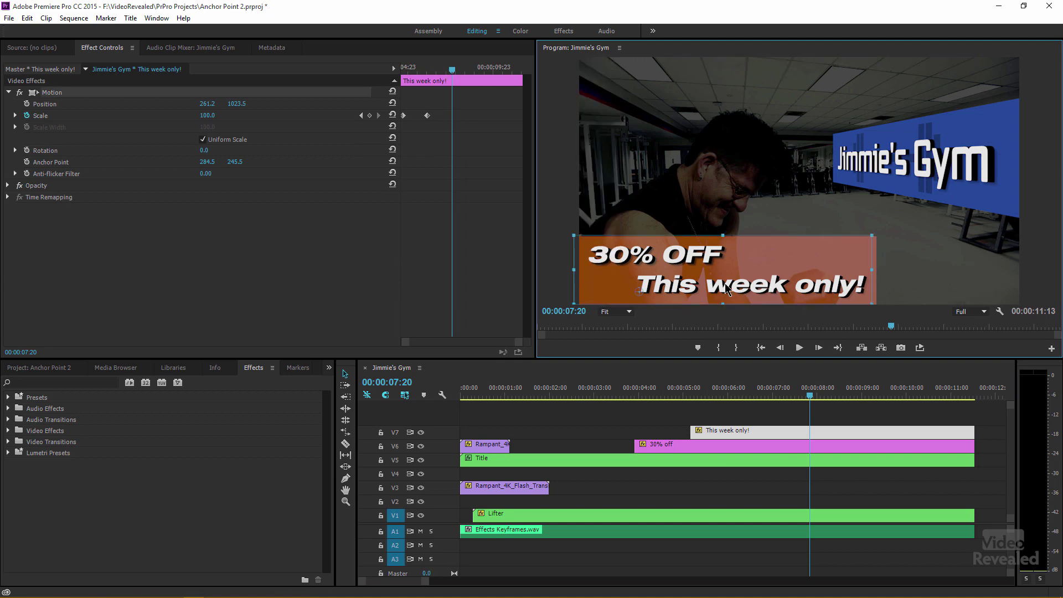
{"action": "left_click_drag", "start_coordinate": [726, 283], "coordinate": [751, 310]}
{"action": "mouse_move", "coordinate": [793, 386]}
{"action": "left_mouse_down"}
{"action": "mouse_move", "coordinate": [726, 397]}
{"action": "mouse_move", "coordinate": [787, 398]}
{"action": "left_mouse_up"}
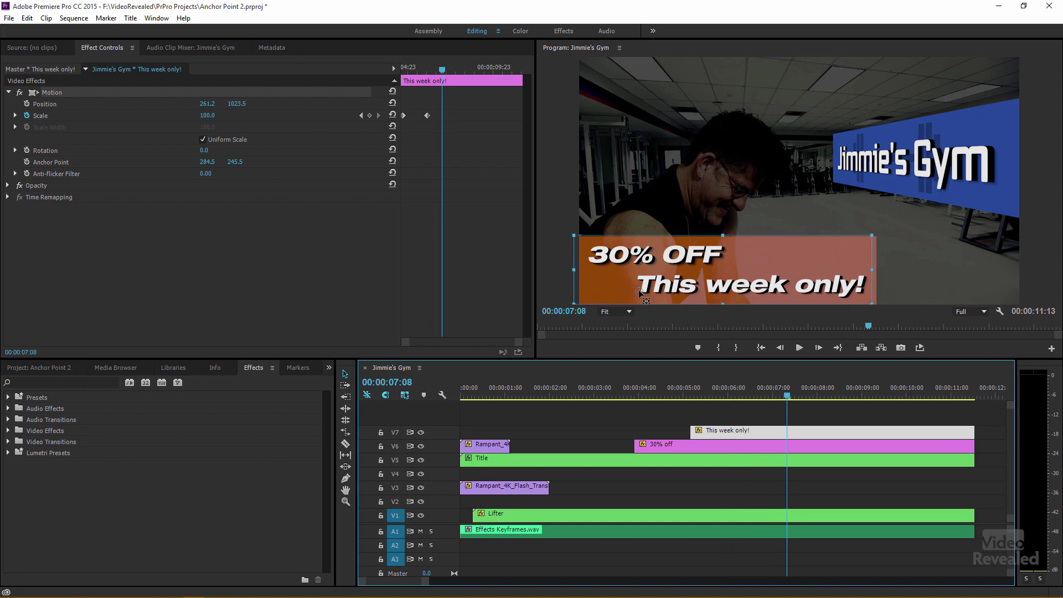
Move the This week only! anchor point to its right edge and replay the scaling.
{"action": "left_click_drag", "start_coordinate": [639, 290], "coordinate": [652, 289]}
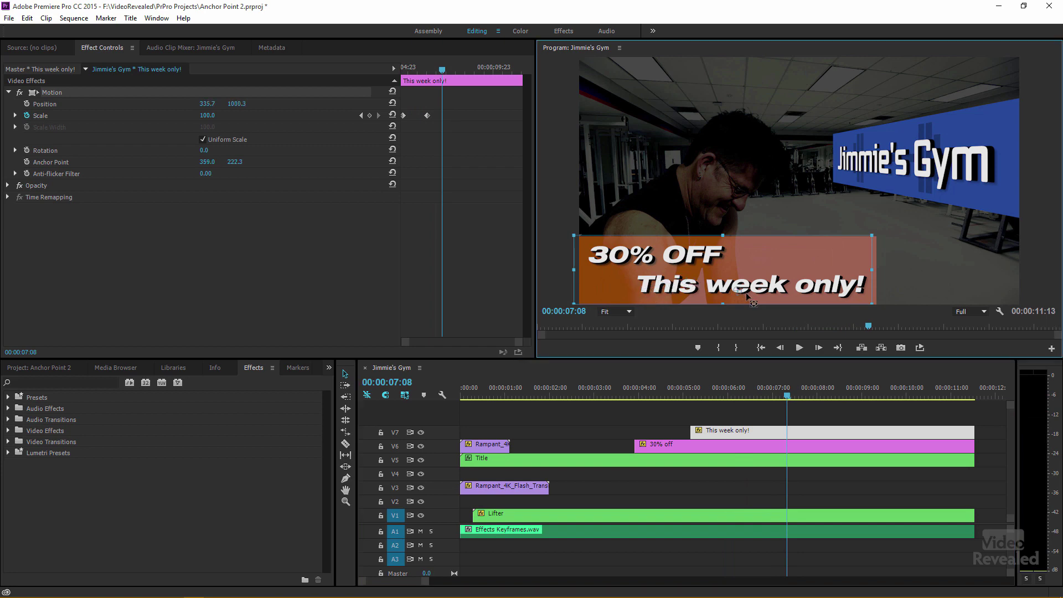
{"action": "left_click_drag", "start_coordinate": [791, 399], "coordinate": [798, 330]}
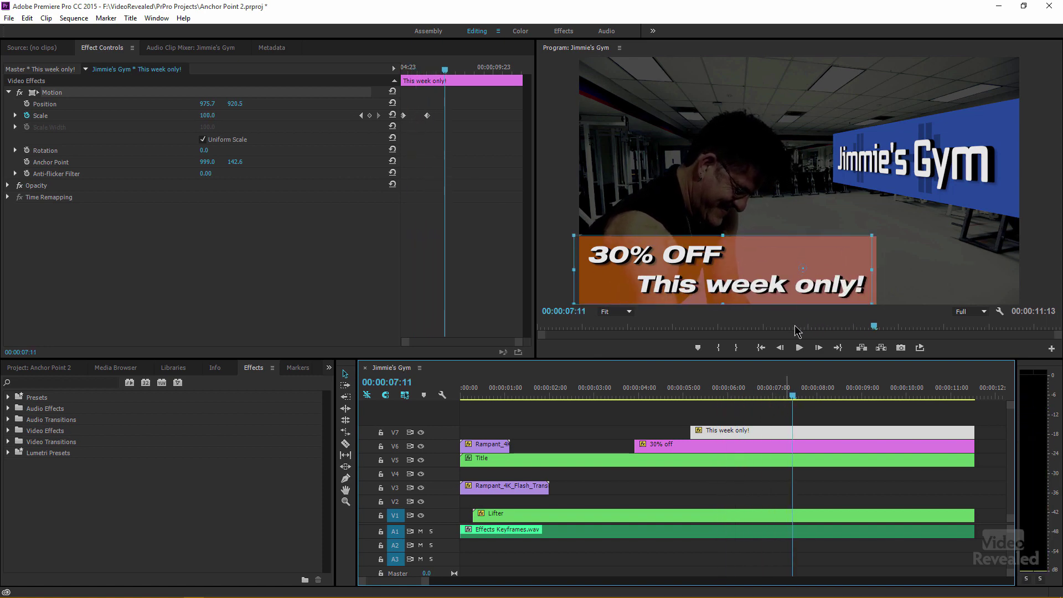
{"action": "left_click", "coordinate": [803, 270]}
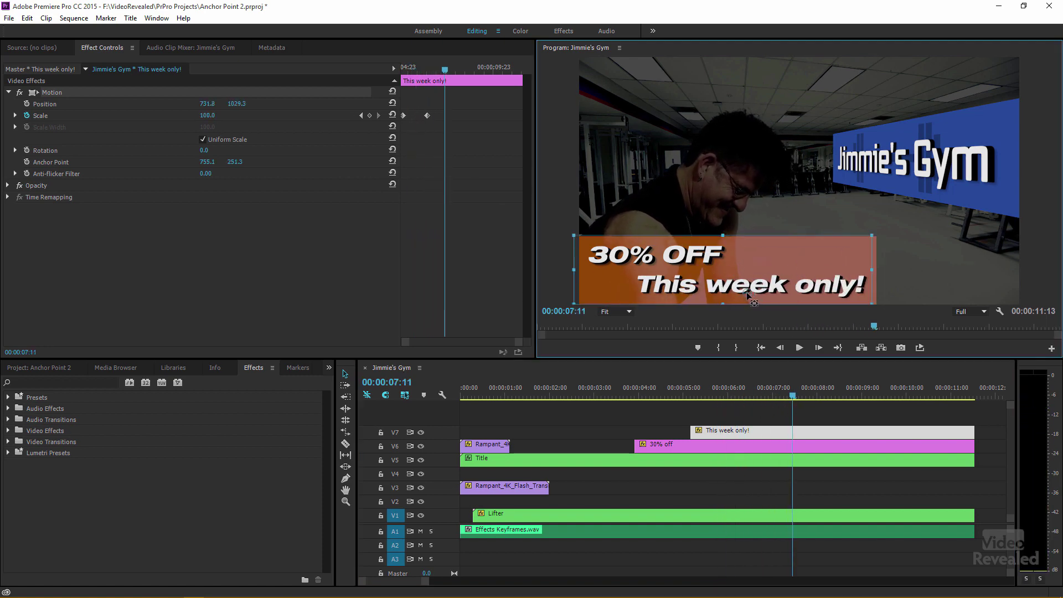
{"action": "mouse_move", "coordinate": [796, 400]}
{"action": "left_mouse_down"}
{"action": "mouse_move", "coordinate": [705, 402]}
{"action": "mouse_move", "coordinate": [791, 400]}
{"action": "left_mouse_up"}
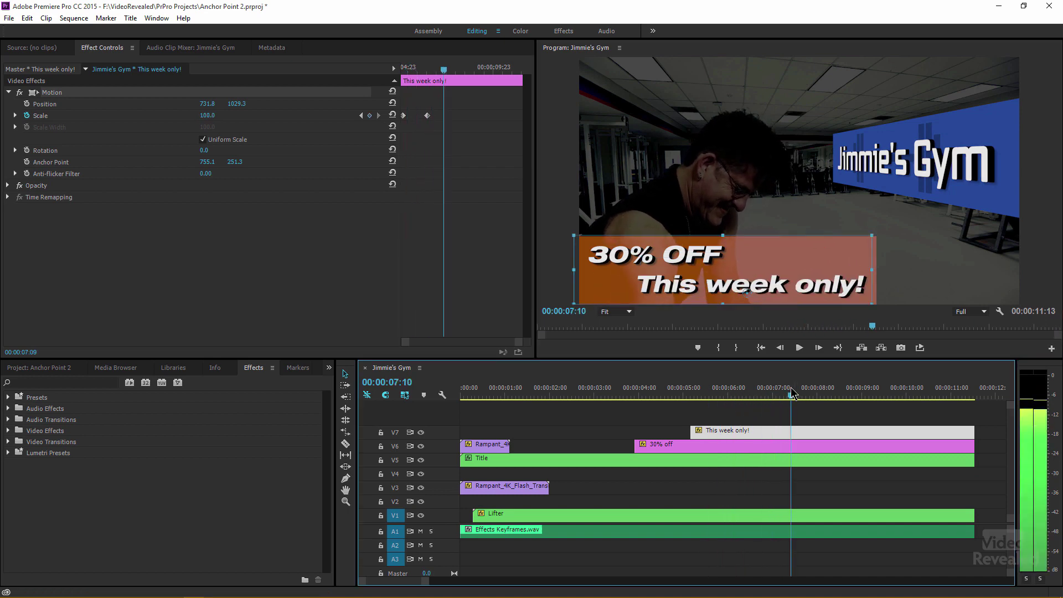
{"action": "left_click", "coordinate": [751, 294]}
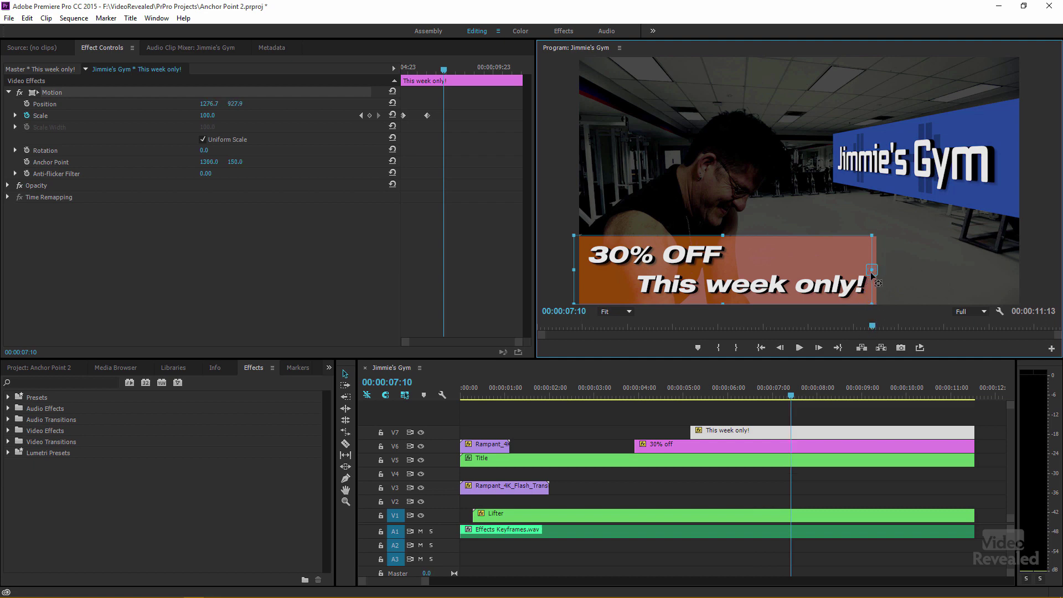
{"action": "left_click_drag", "start_coordinate": [808, 400], "coordinate": [731, 400]}
{"action": "left_click", "coordinate": [778, 396]}
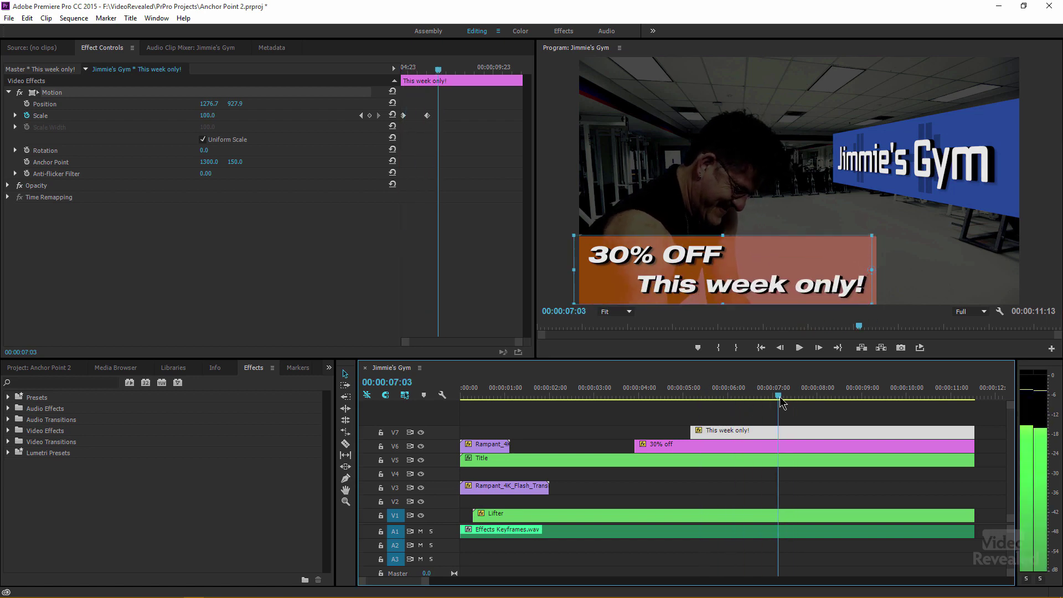
{"action": "left_click", "coordinate": [663, 449]}
Place the 30% OFF title's anchor at its top-right corner (1300.0, 0.0) and preview the rotation.
{"action": "mouse_move", "coordinate": [705, 394]}
{"action": "left_mouse_down"}
{"action": "mouse_move", "coordinate": [683, 395]}
{"action": "mouse_move", "coordinate": [696, 394]}
{"action": "left_mouse_up"}
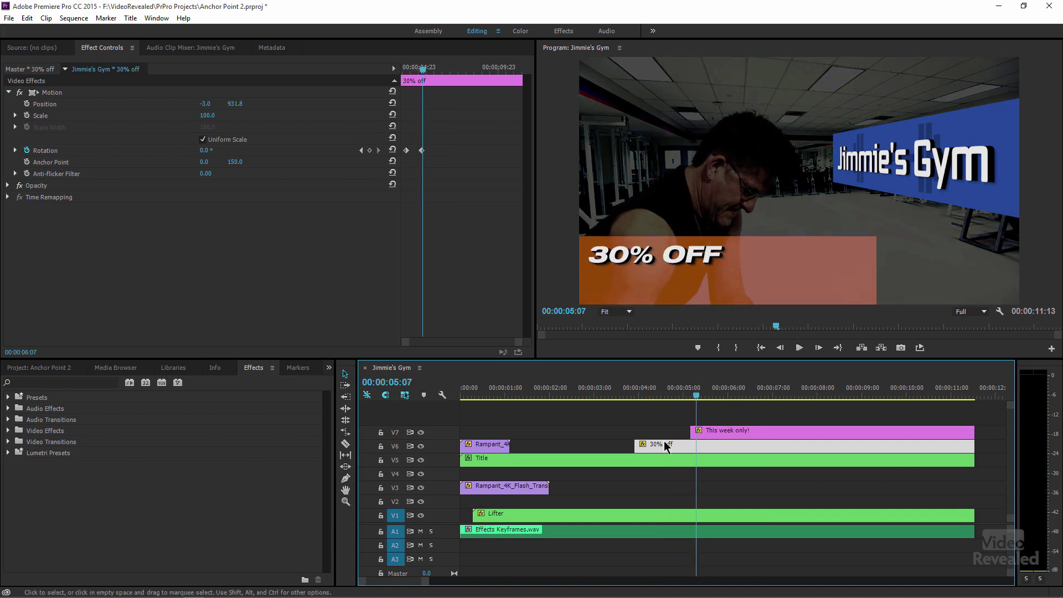
{"action": "left_click", "coordinate": [51, 95]}
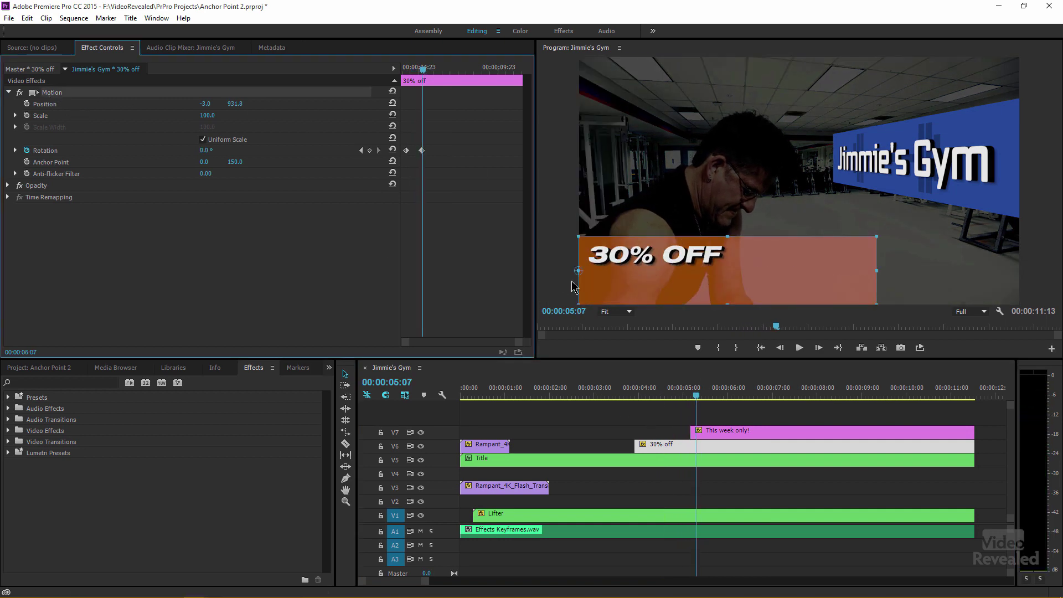
{"action": "left_click_drag", "start_coordinate": [577, 269], "coordinate": [597, 278]}
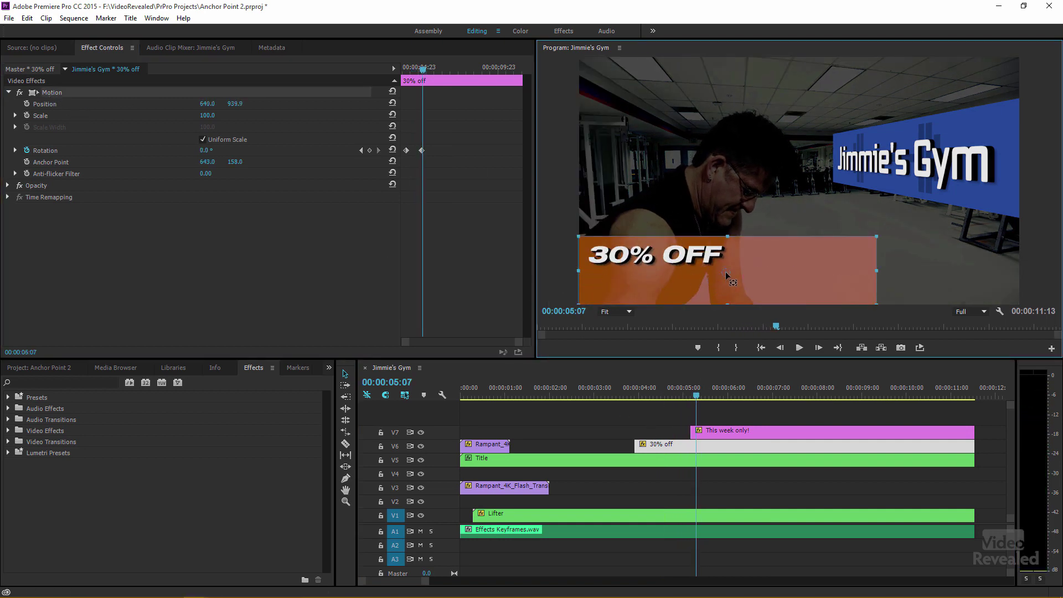
{"action": "mouse_move", "coordinate": [697, 394]}
{"action": "left_mouse_down"}
{"action": "mouse_move", "coordinate": [667, 394]}
{"action": "mouse_move", "coordinate": [697, 395]}
{"action": "left_mouse_up"}
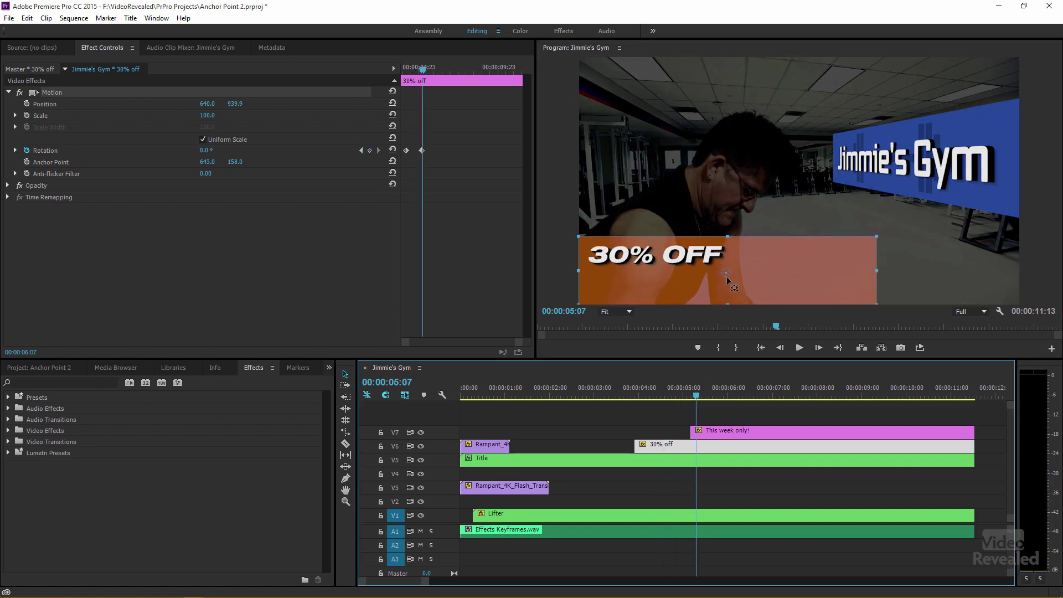
{"action": "left_click_drag", "start_coordinate": [727, 277], "coordinate": [765, 256]}
{"action": "left_click_drag", "start_coordinate": [849, 237], "coordinate": [877, 238]}
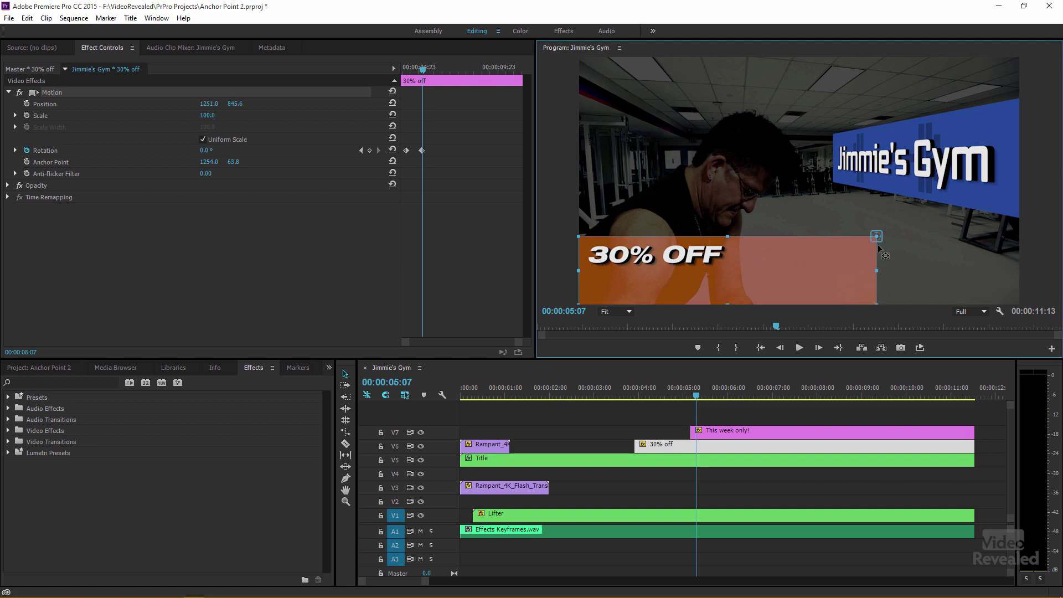
{"action": "mouse_move", "coordinate": [713, 395]}
{"action": "left_mouse_down"}
{"action": "mouse_move", "coordinate": [703, 395]}
{"action": "mouse_move", "coordinate": [753, 396]}
{"action": "mouse_move", "coordinate": [716, 391]}
{"action": "left_mouse_up"}
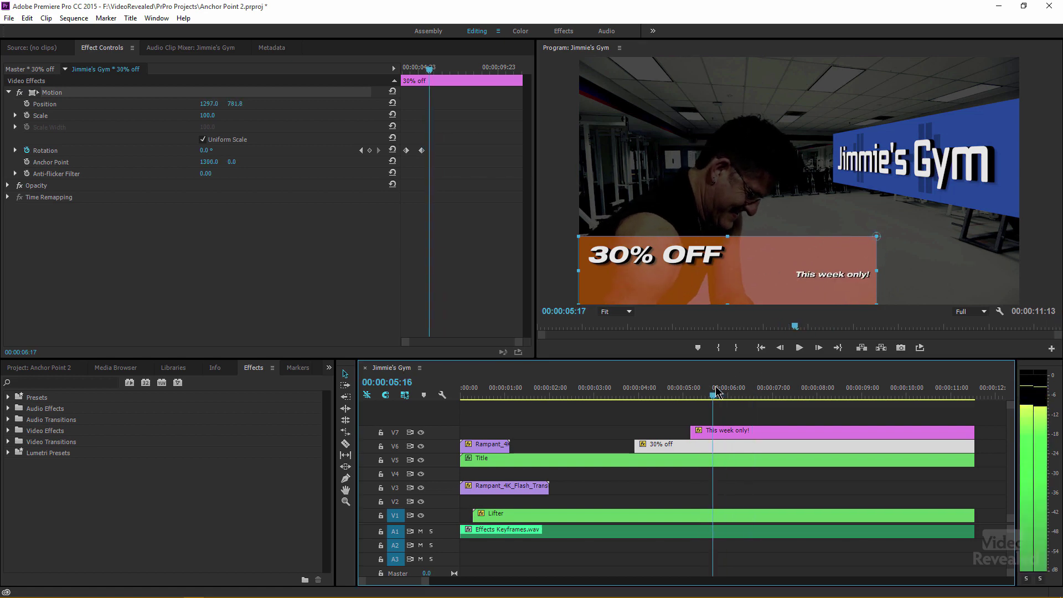
{"action": "left_click", "coordinate": [674, 396]}
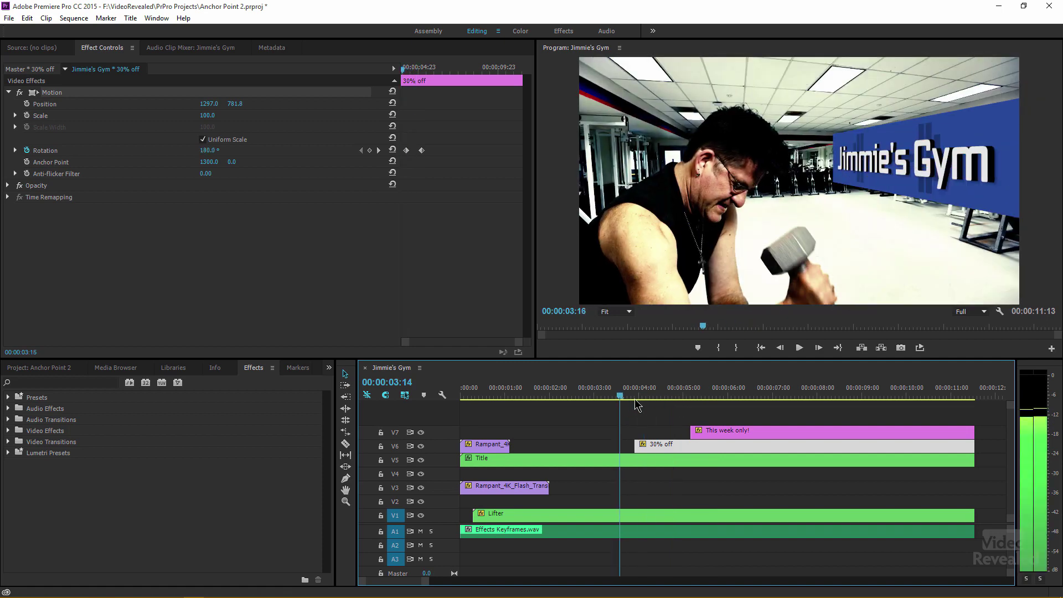